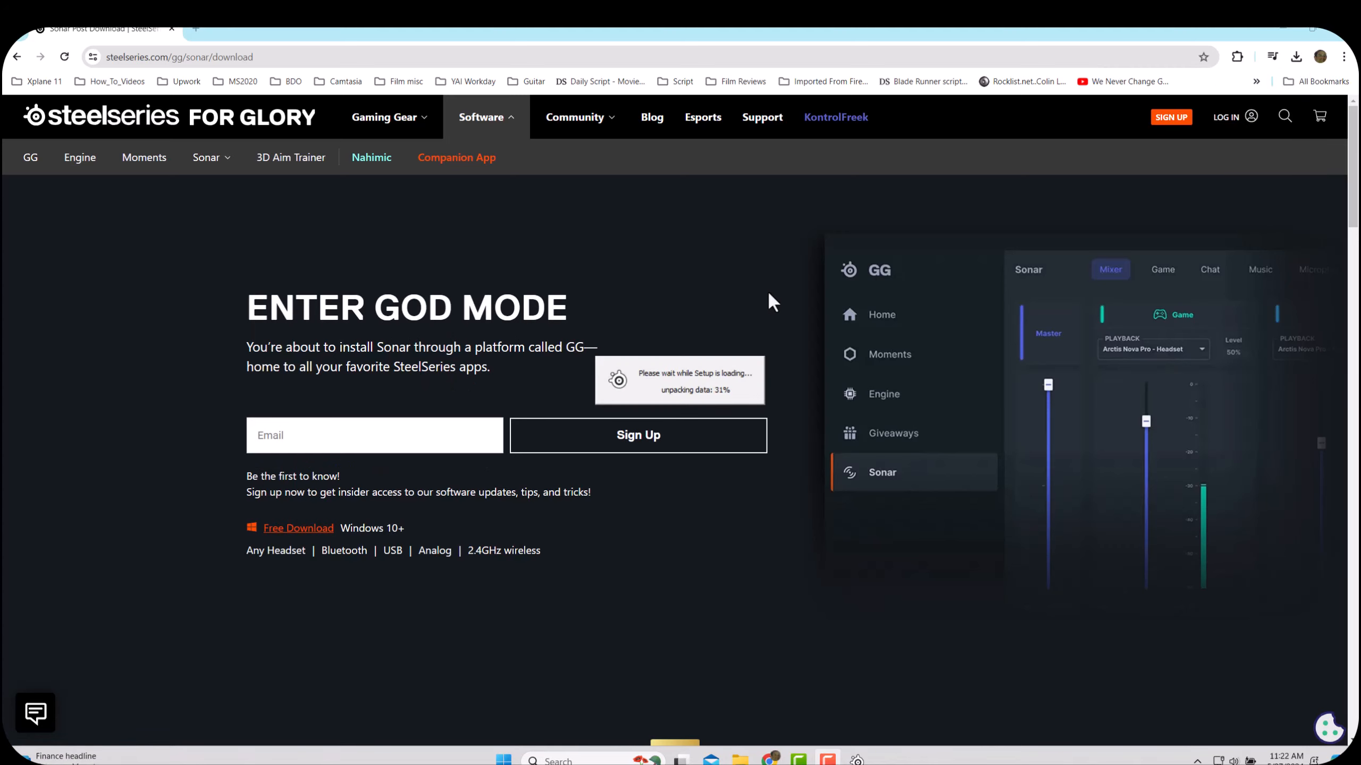
Step: Install SteelSeries GG 62.0.0 with English as the installer language, accepting the license agreement
click(1289, 28)
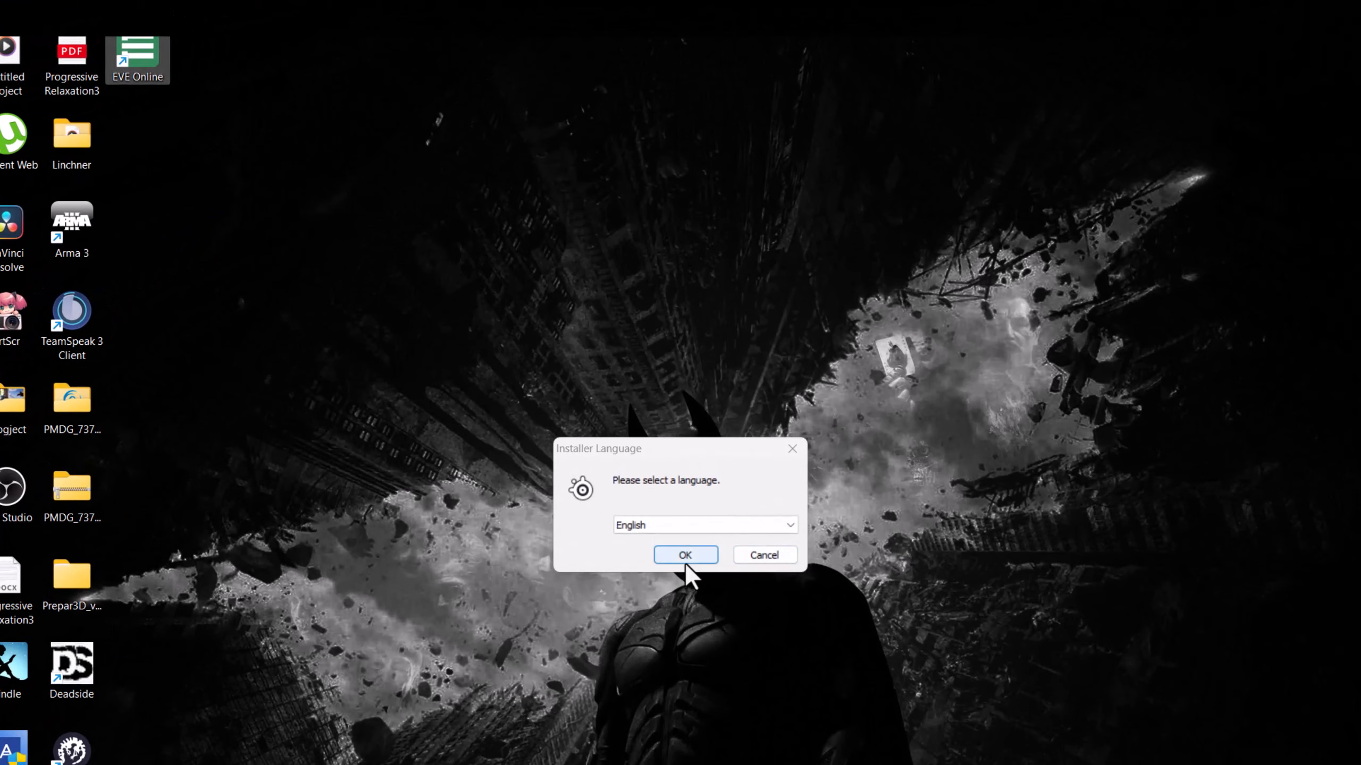
click(691, 412)
click(772, 655)
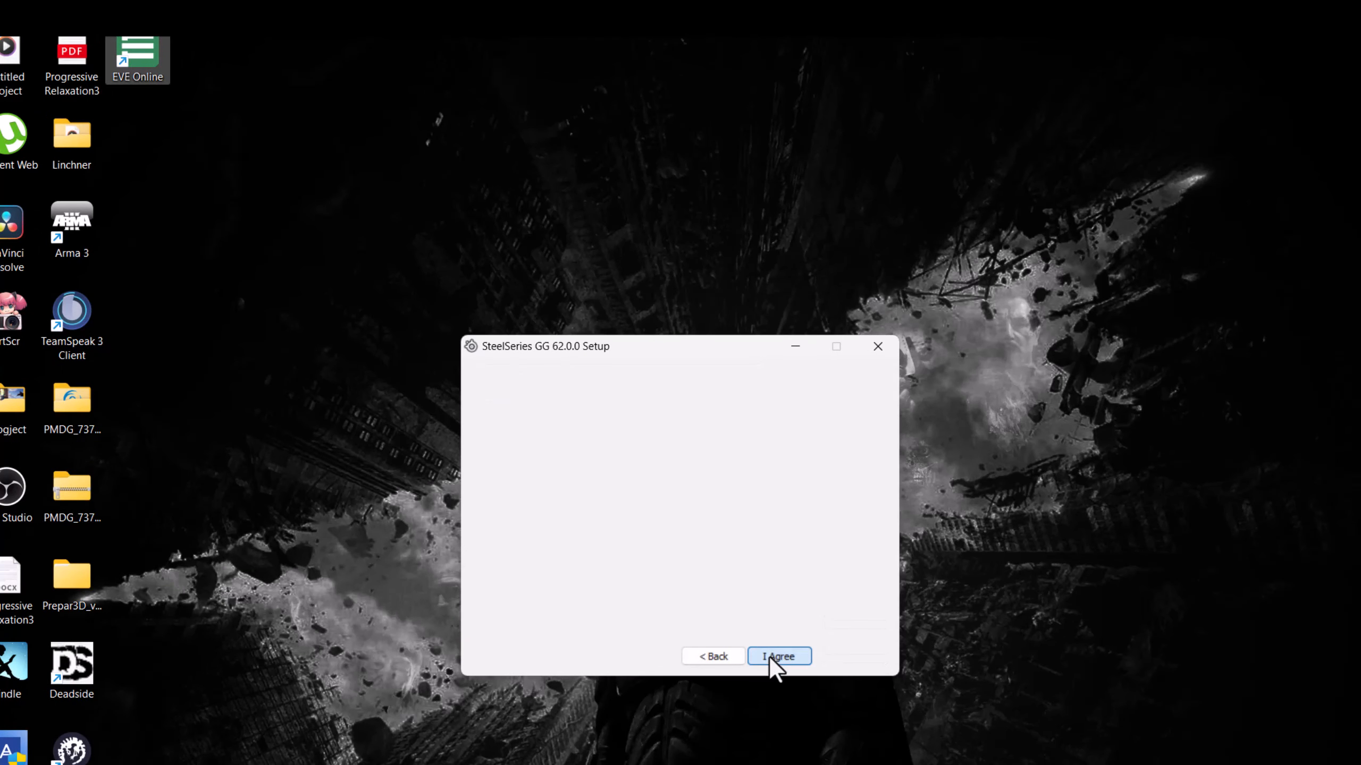
click(768, 658)
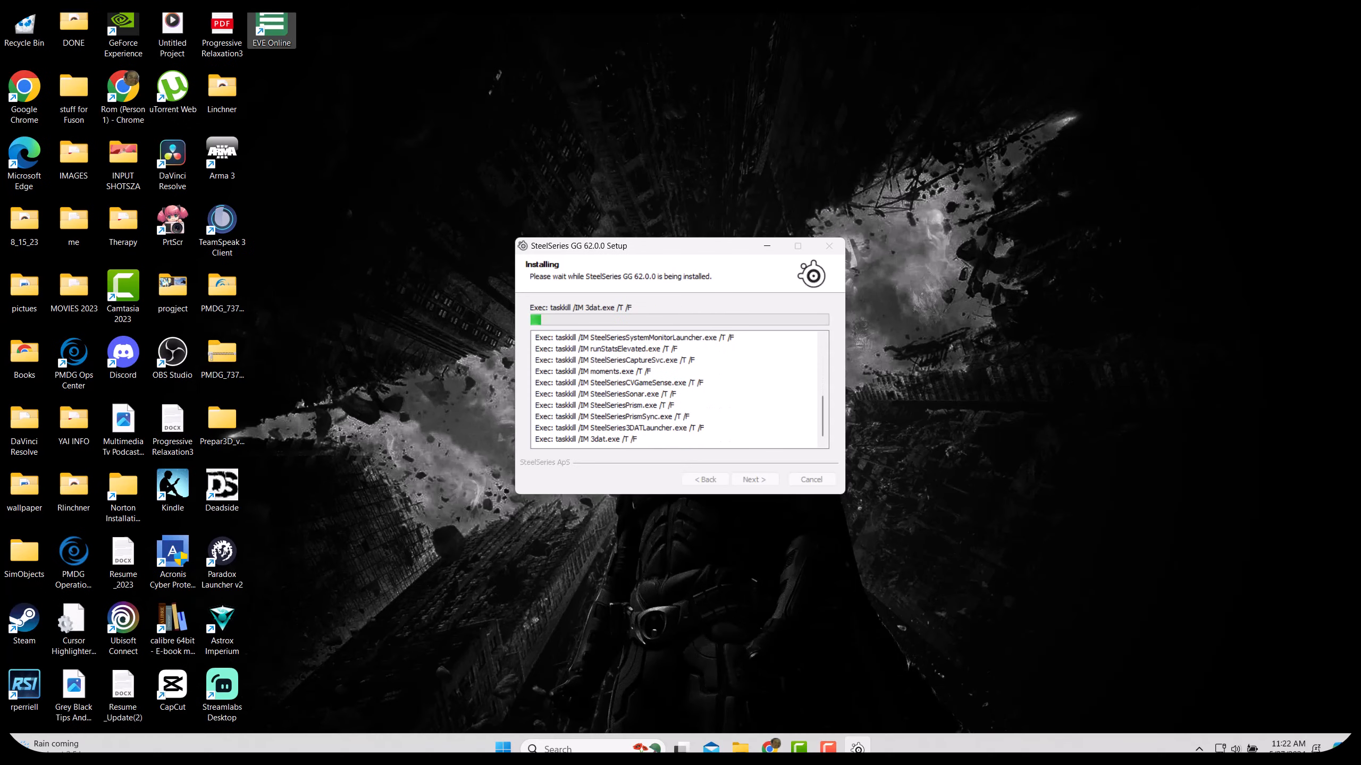
click(754, 480)
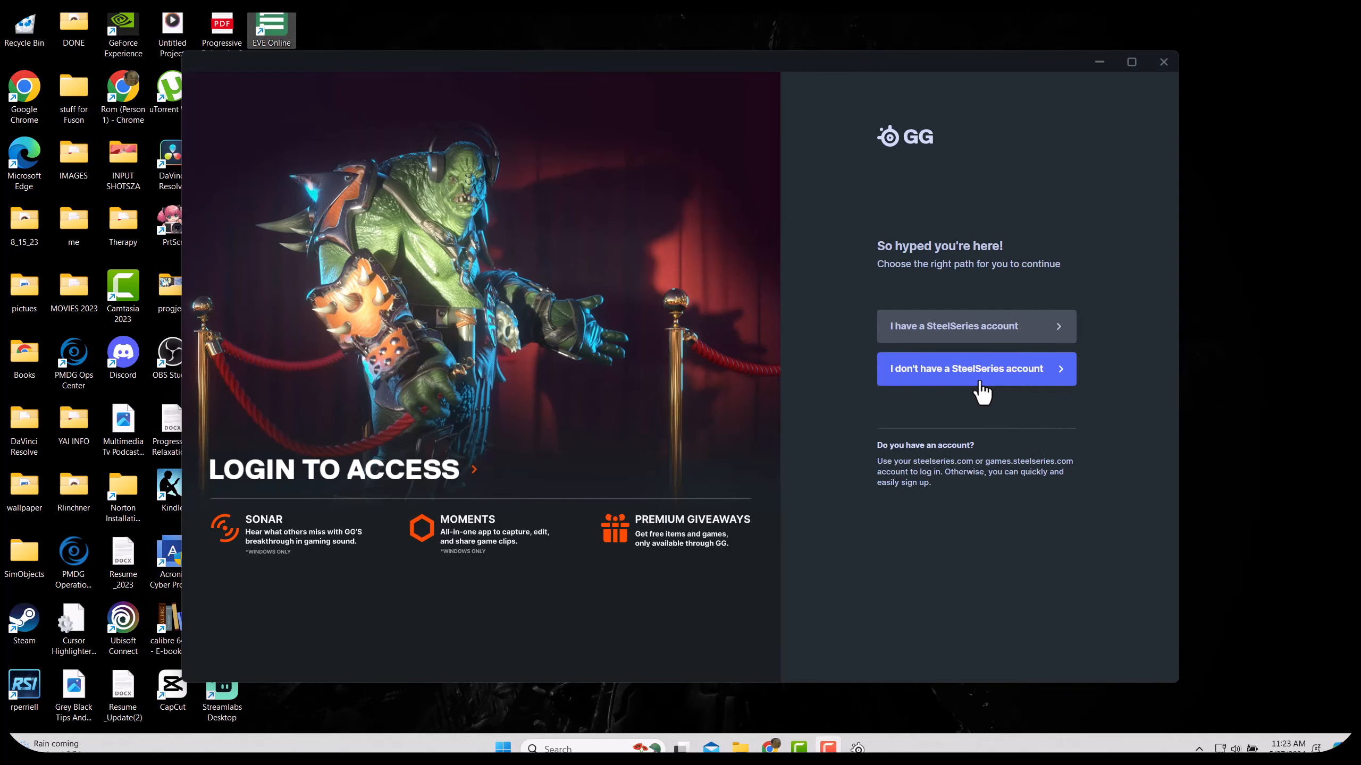
Step: Skip the initial account sign-up and get started with Sonar through its account creation form
click(982, 389)
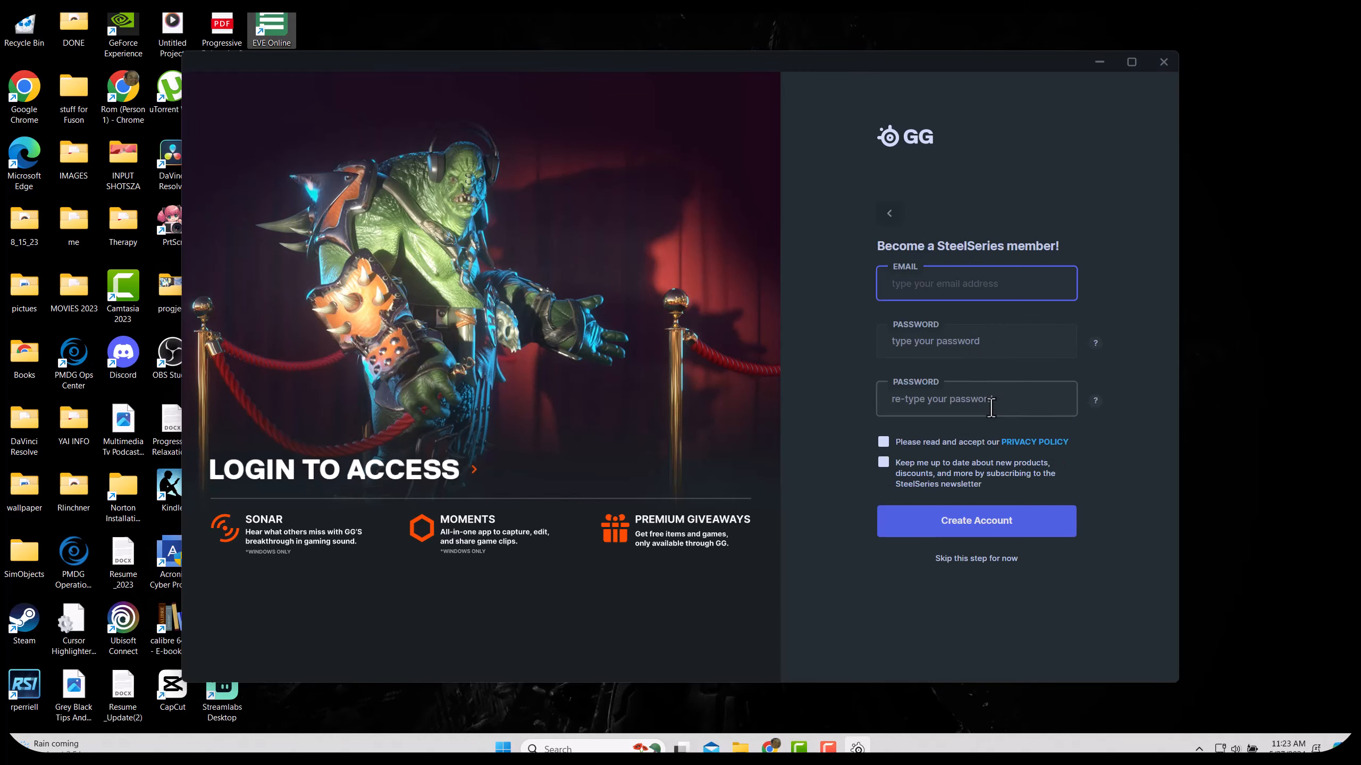
click(976, 558)
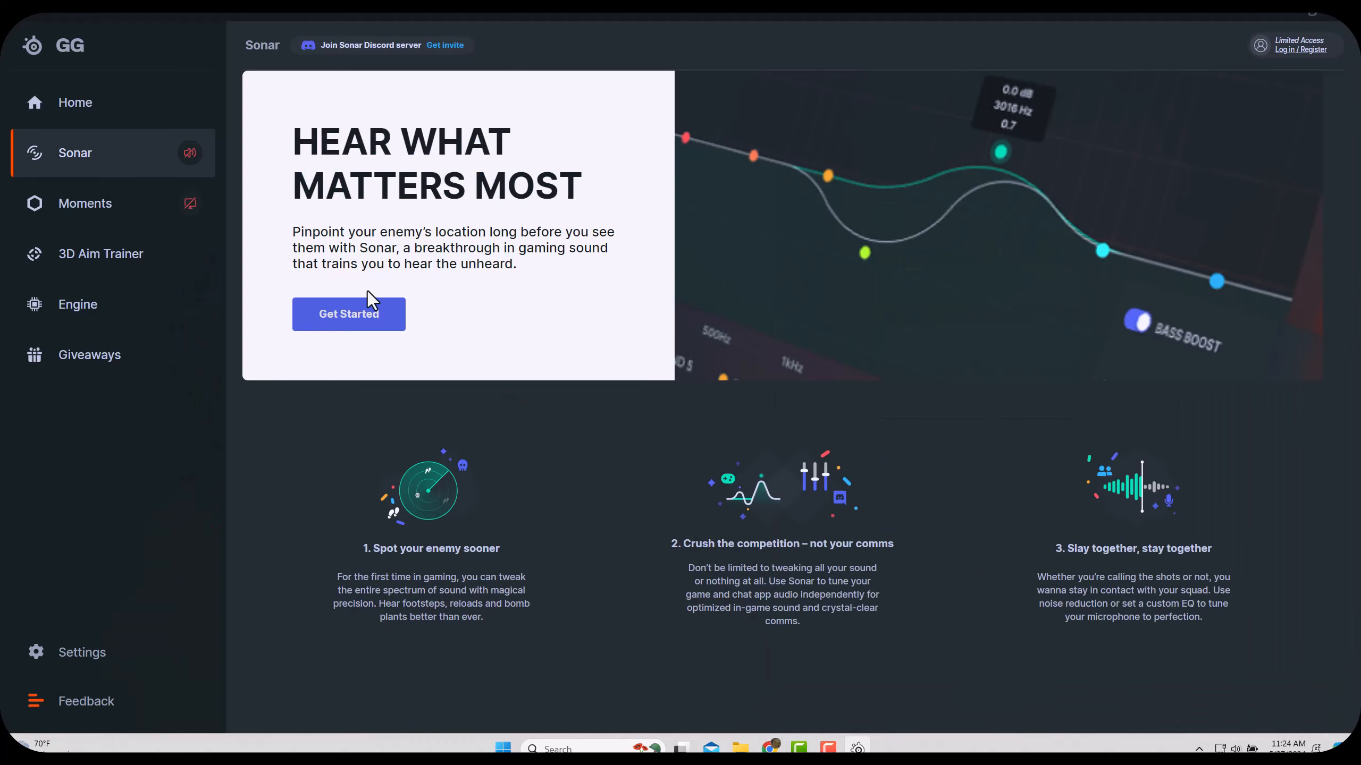
click(364, 314)
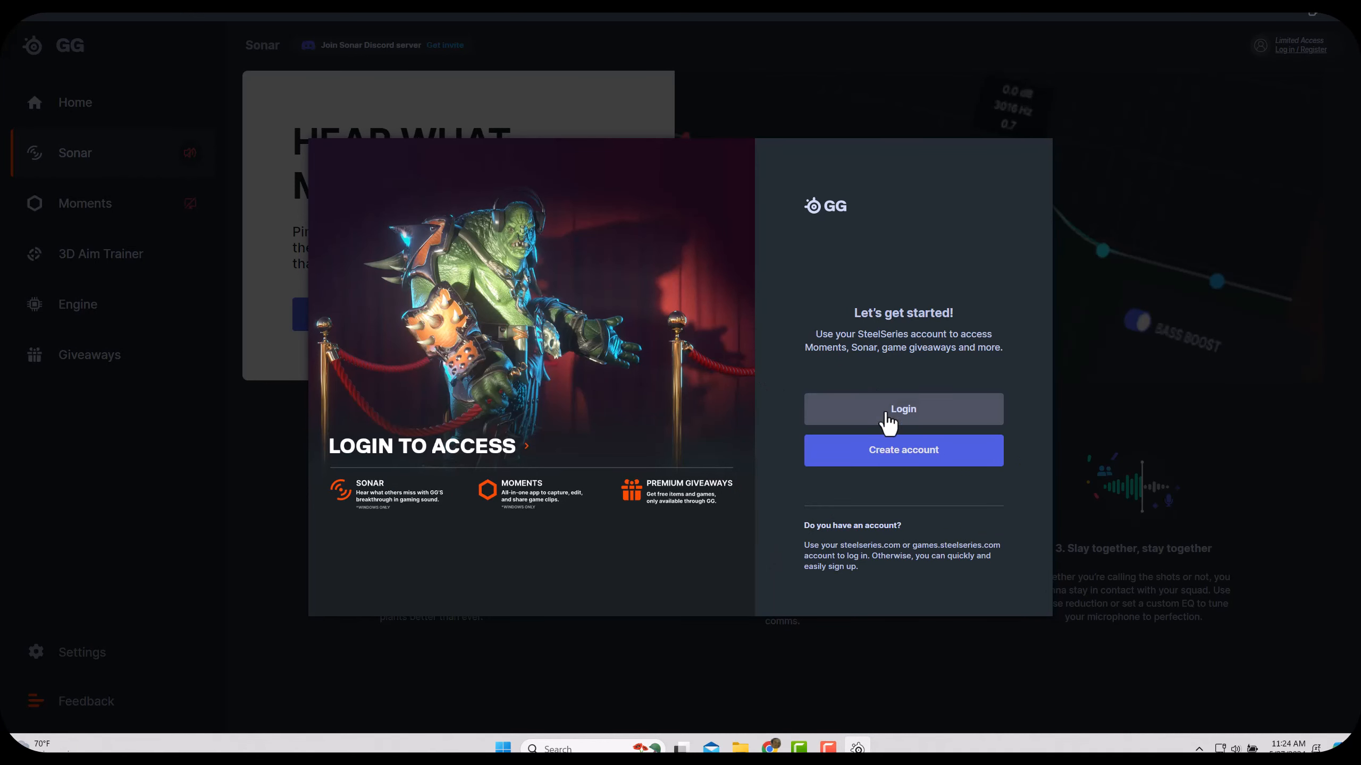
click(888, 455)
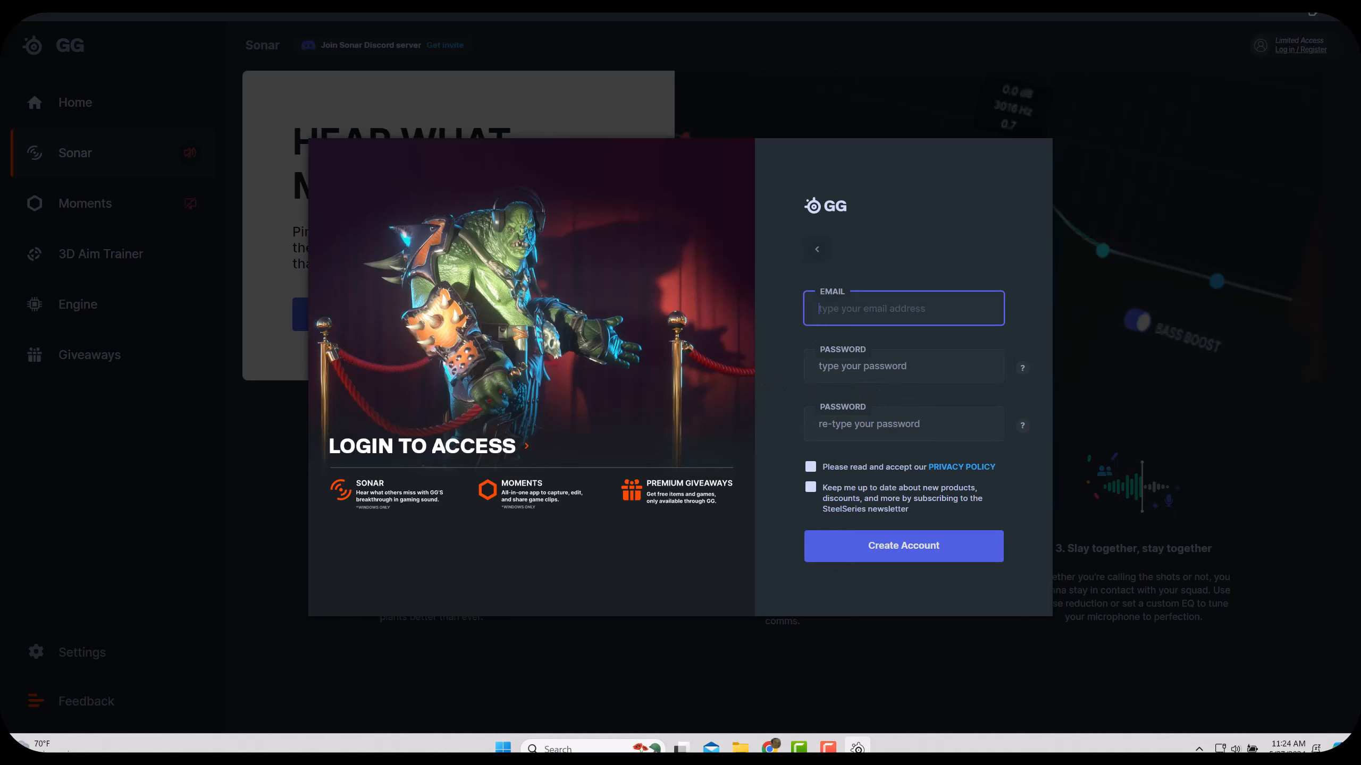
key(alt+Tab)
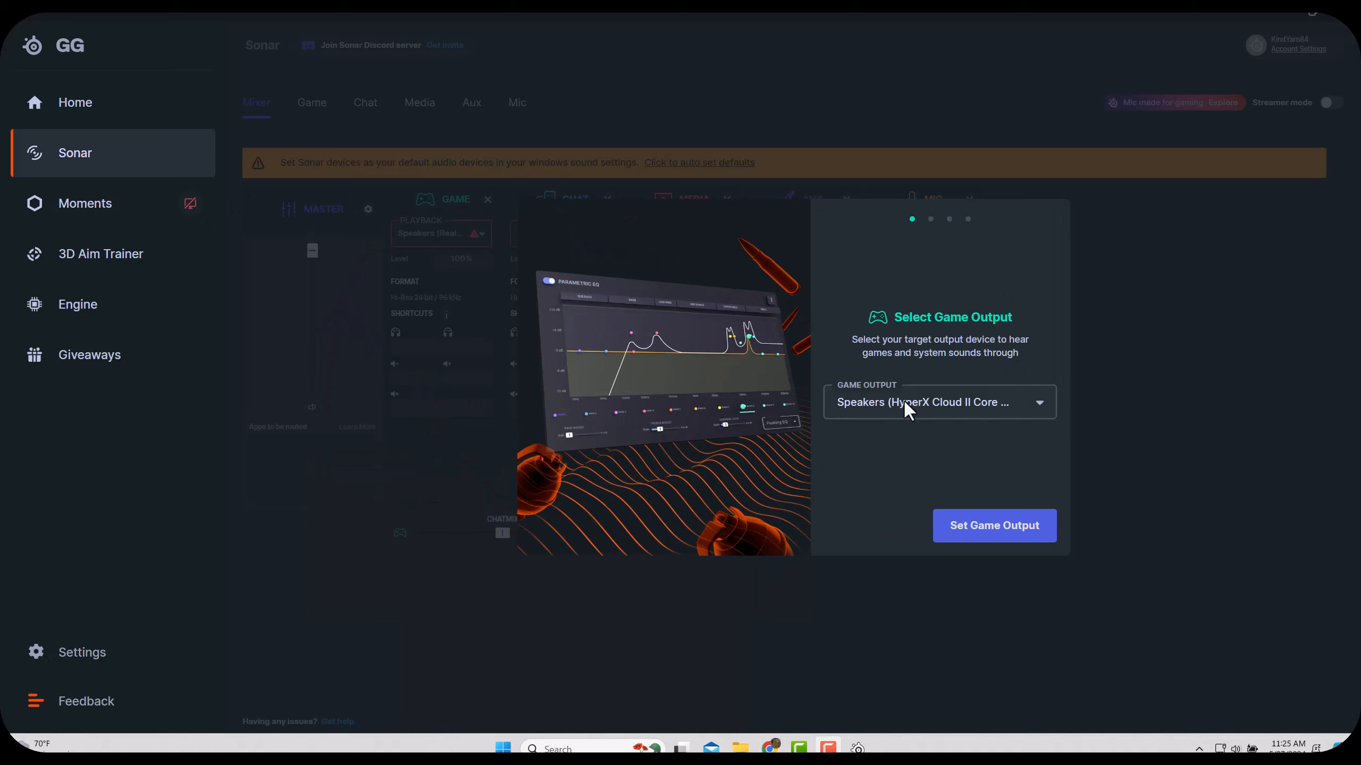
Step: Set up Sonar with HyperX Cloud II Core speakers for game, media and aux, ATR2100x headphones for chat, and the HyperX microphone as input
click(1020, 531)
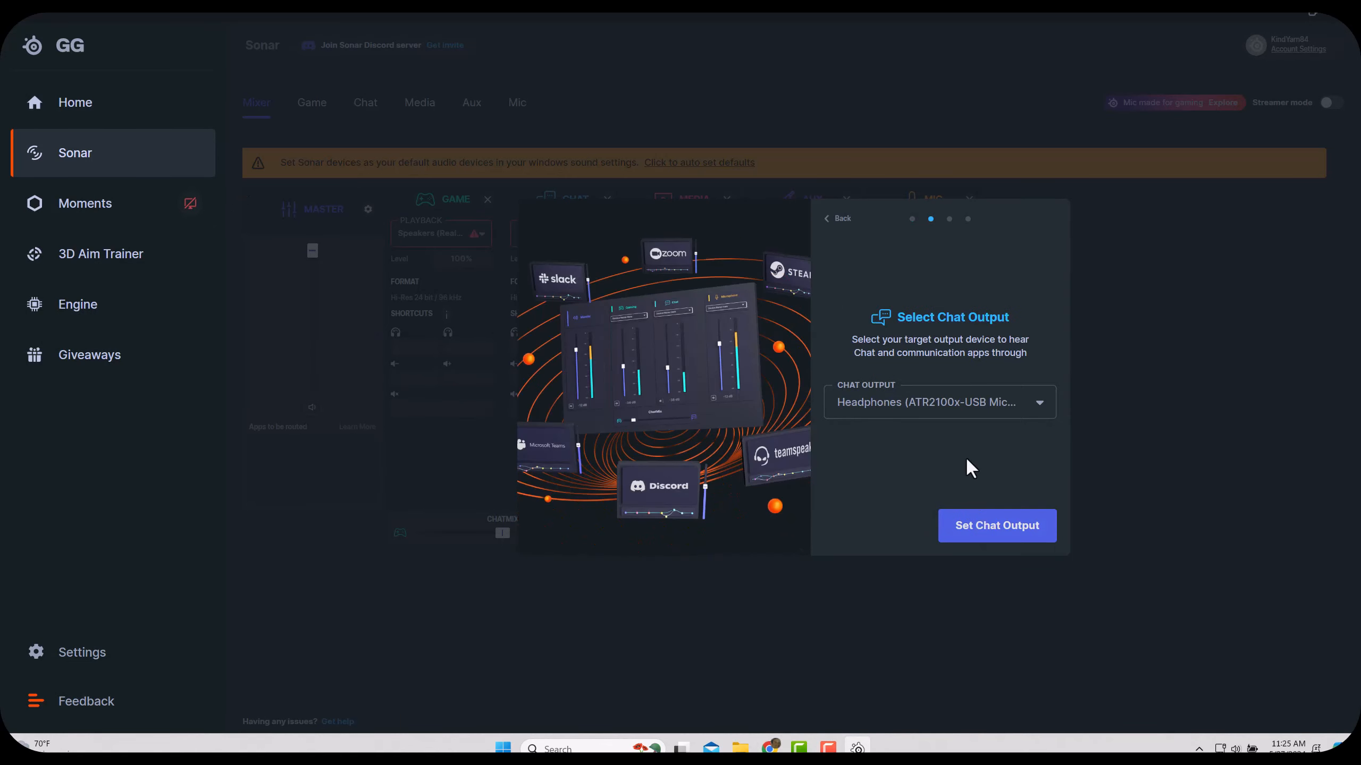
click(977, 532)
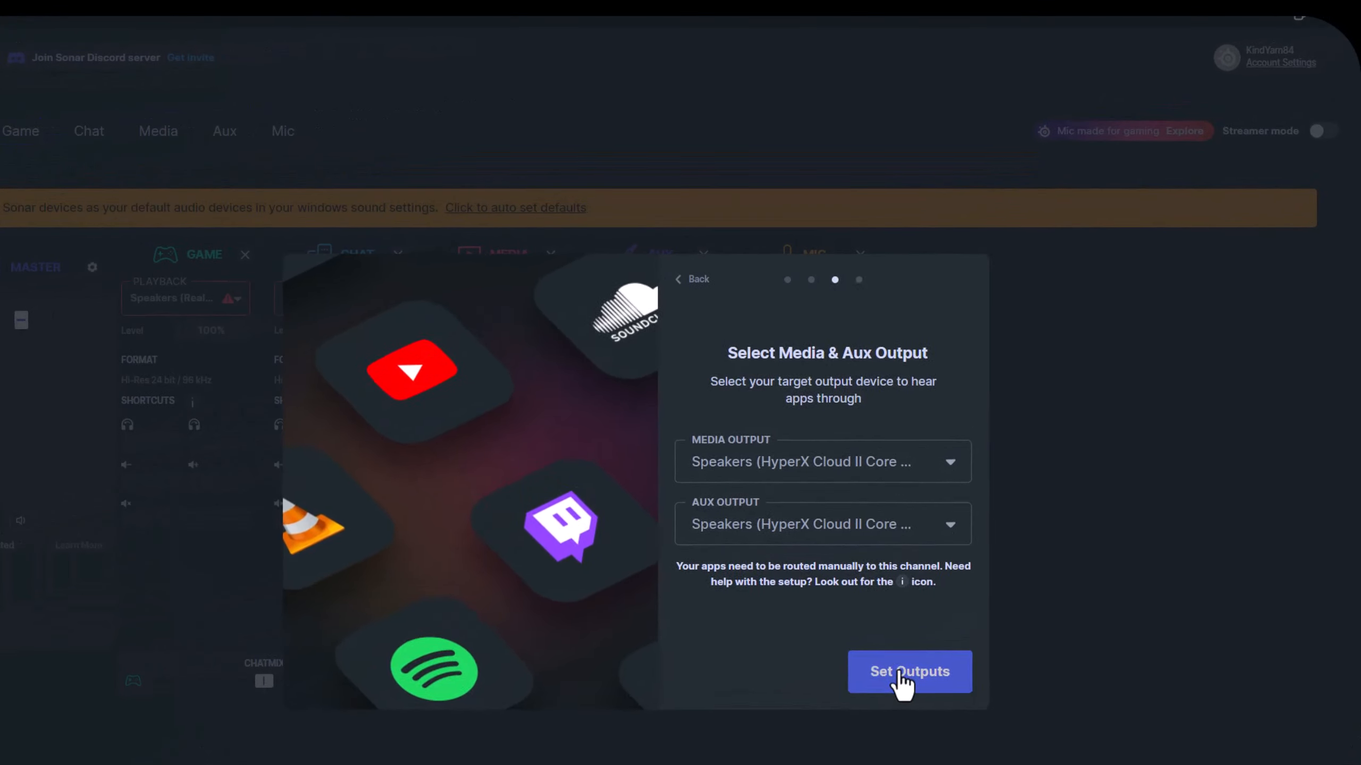
click(899, 677)
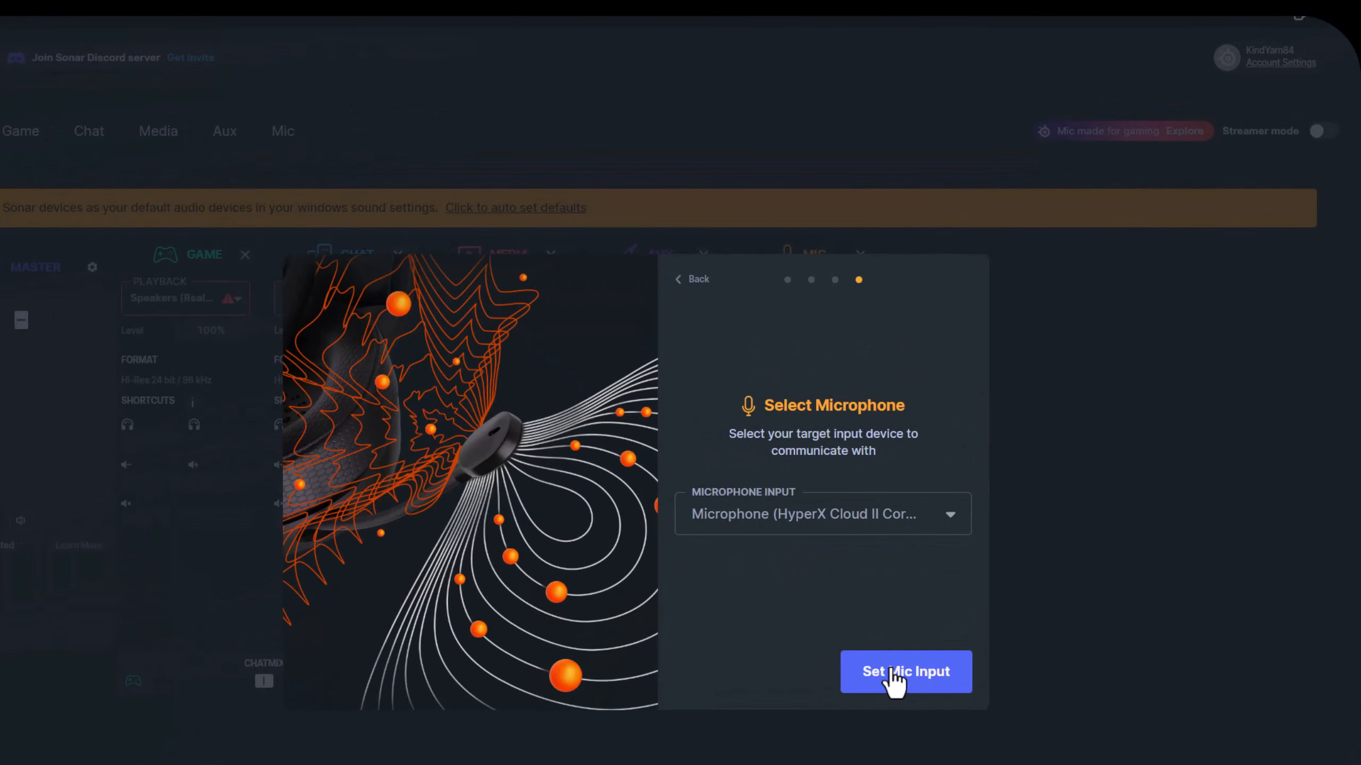
click(892, 676)
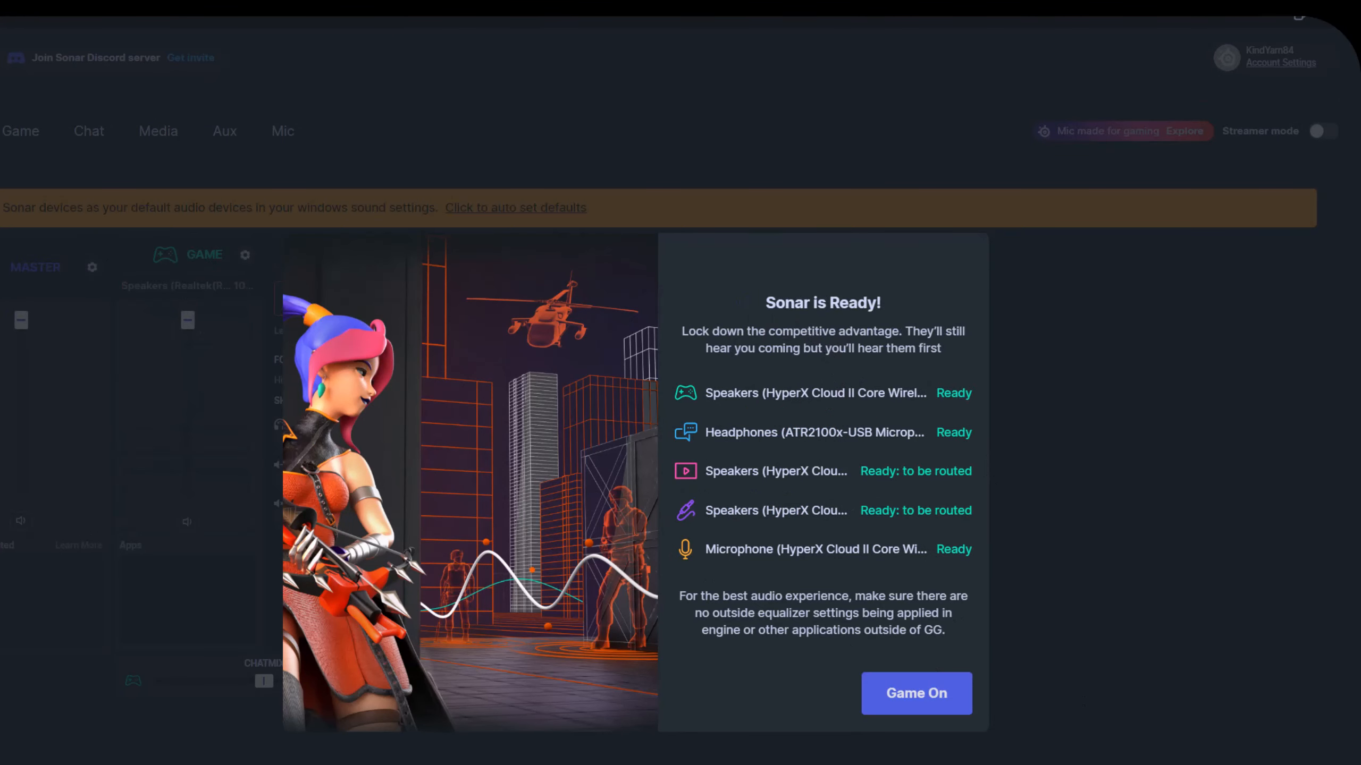
click(894, 706)
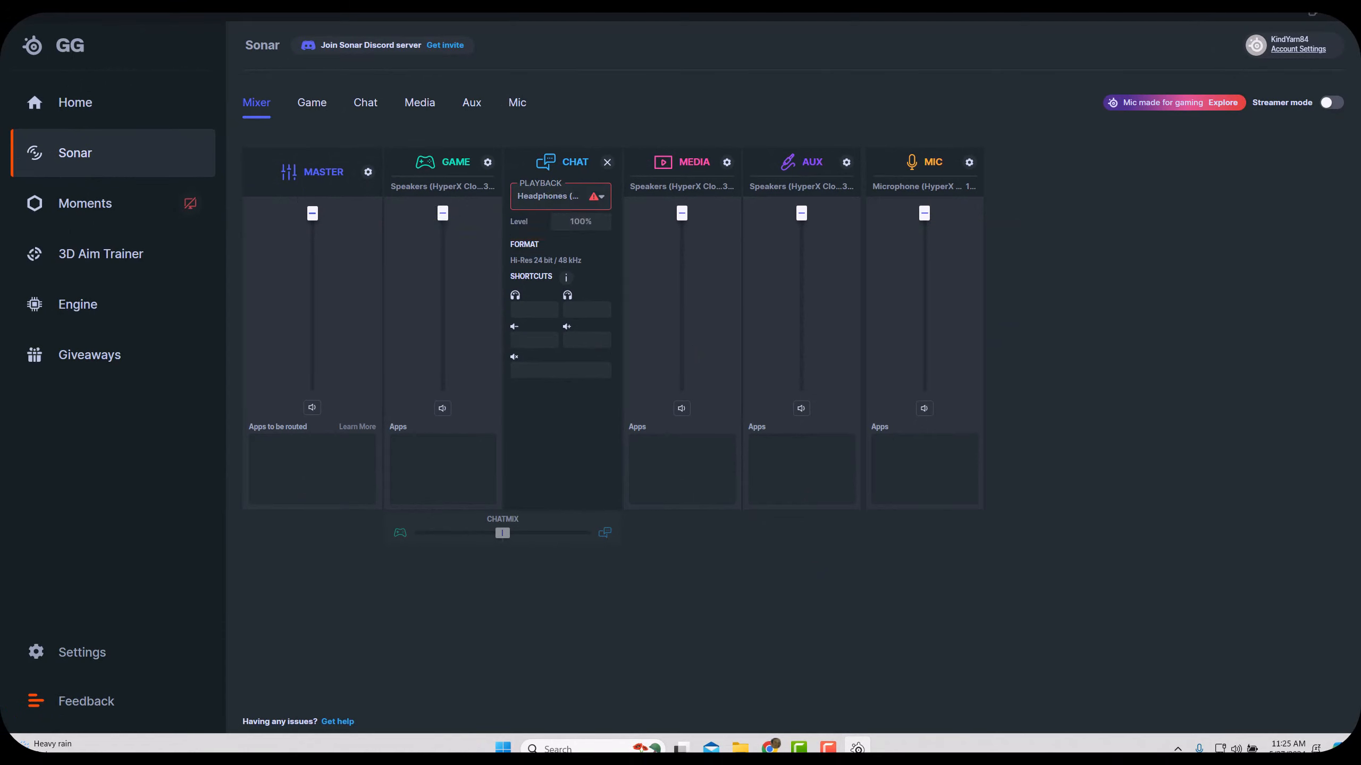
Step: Turn on Streamer mode in the Sonar mixer and go through its introduction to the end
click(1333, 103)
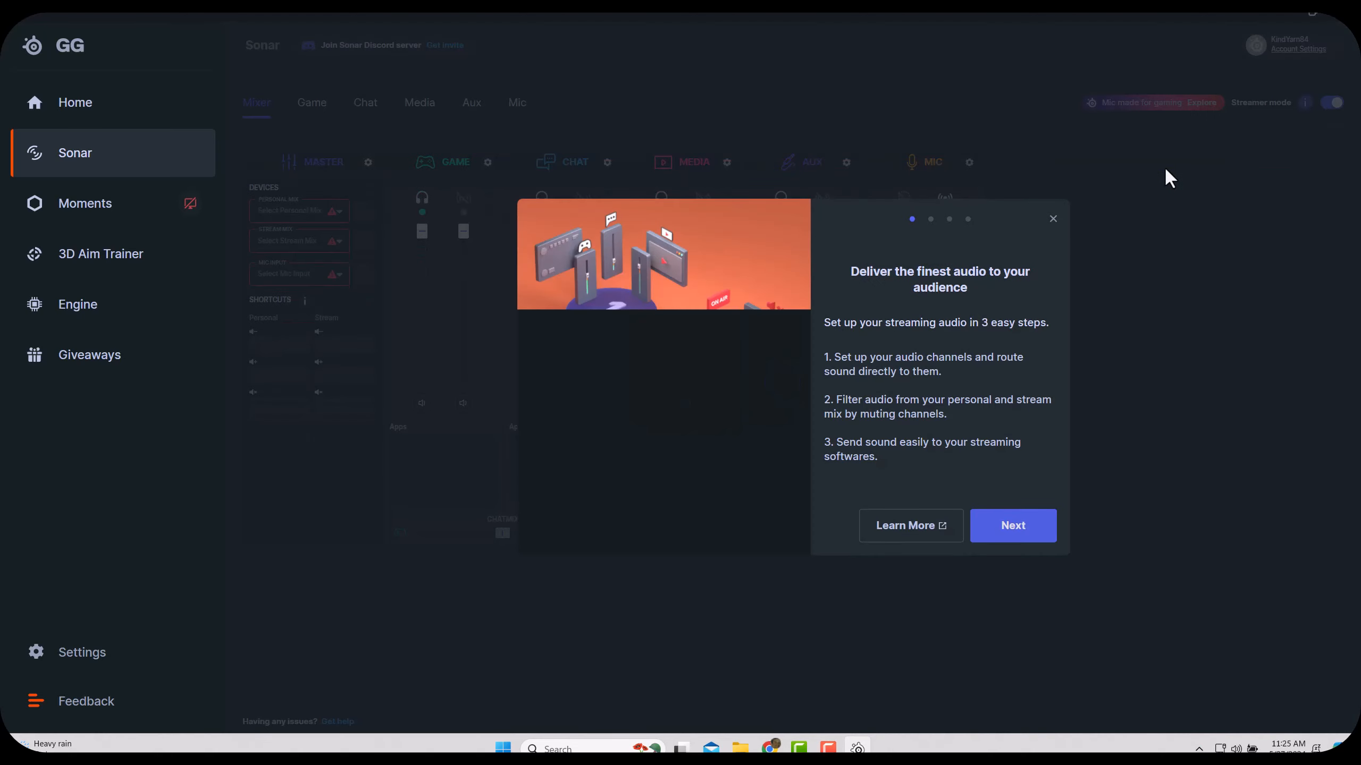
click(1001, 528)
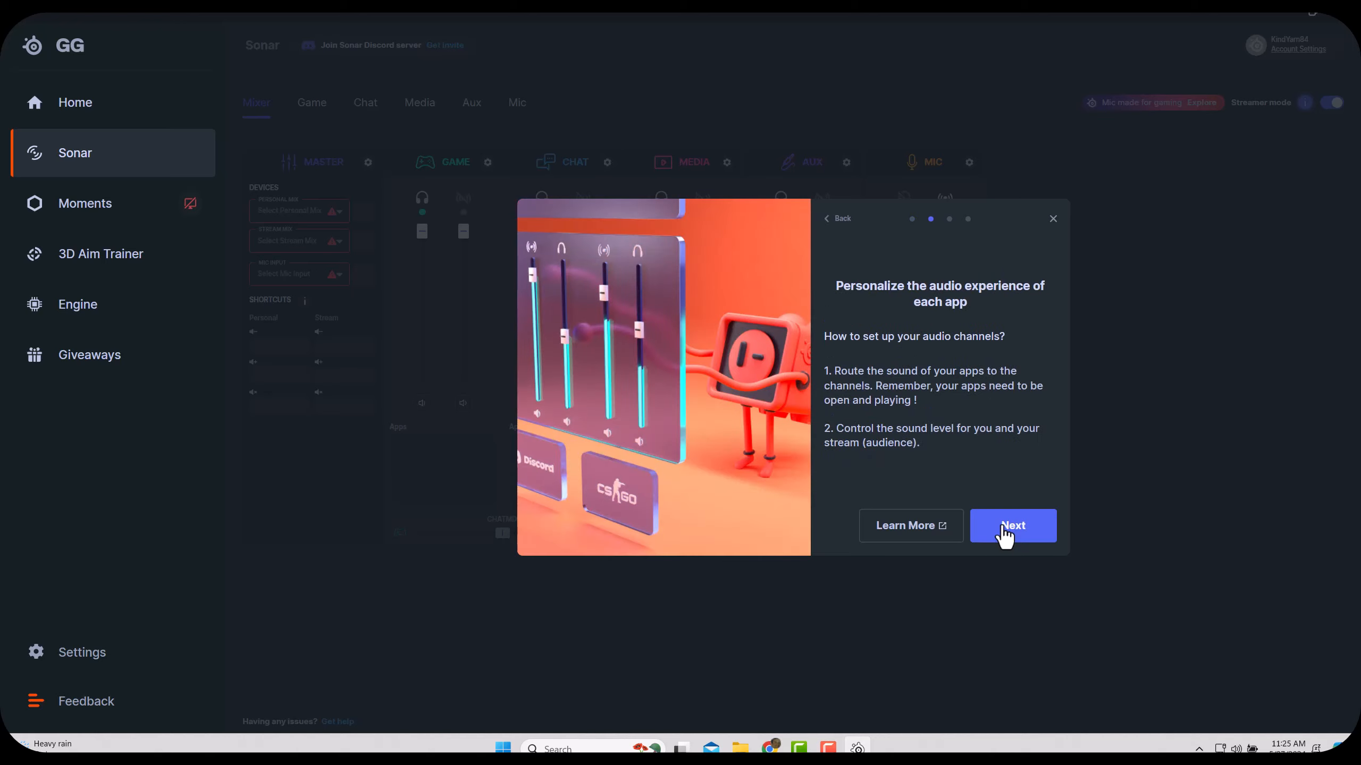
click(1002, 528)
click(1002, 527)
click(1004, 531)
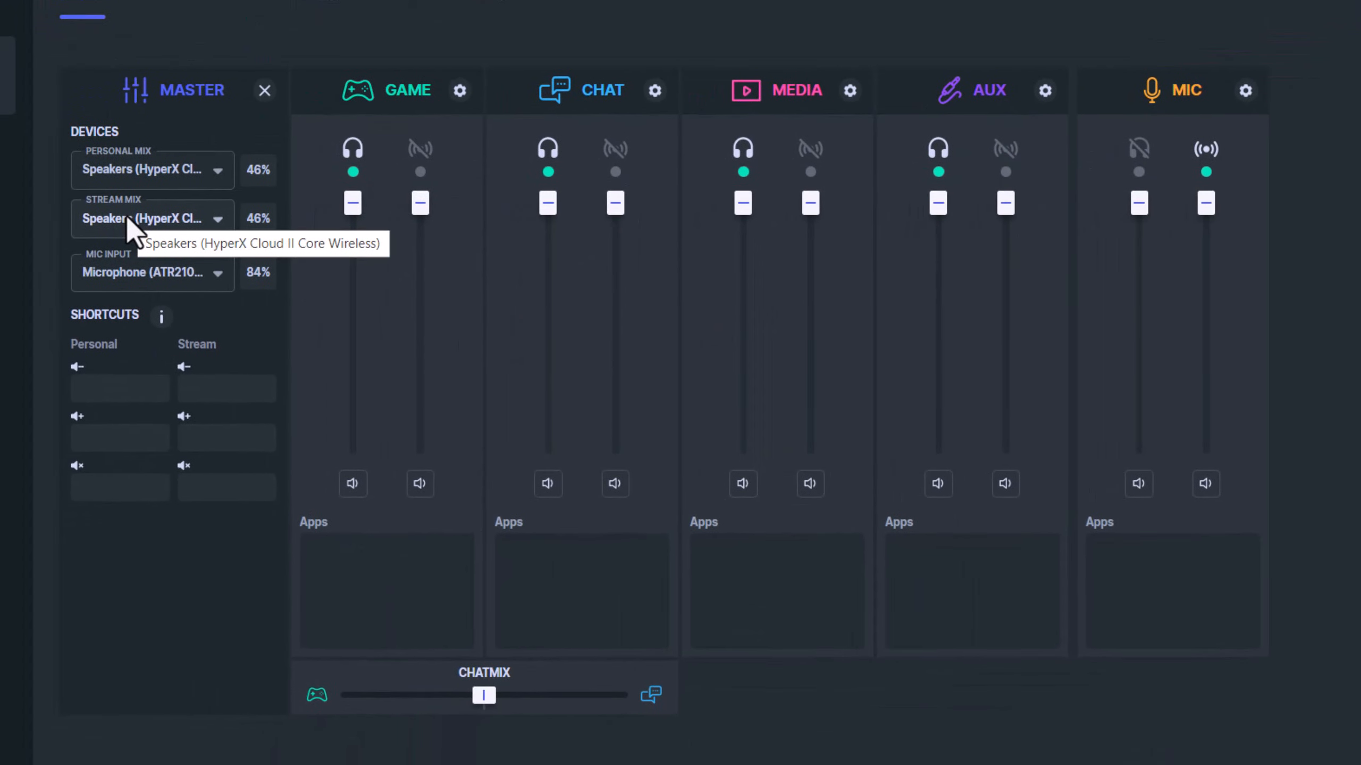
Step: Set the master stream mix to SteelSeries Sonar - Stream and the personal mix to Speakers (HyperX Cloud II Core Wireless)
click(176, 222)
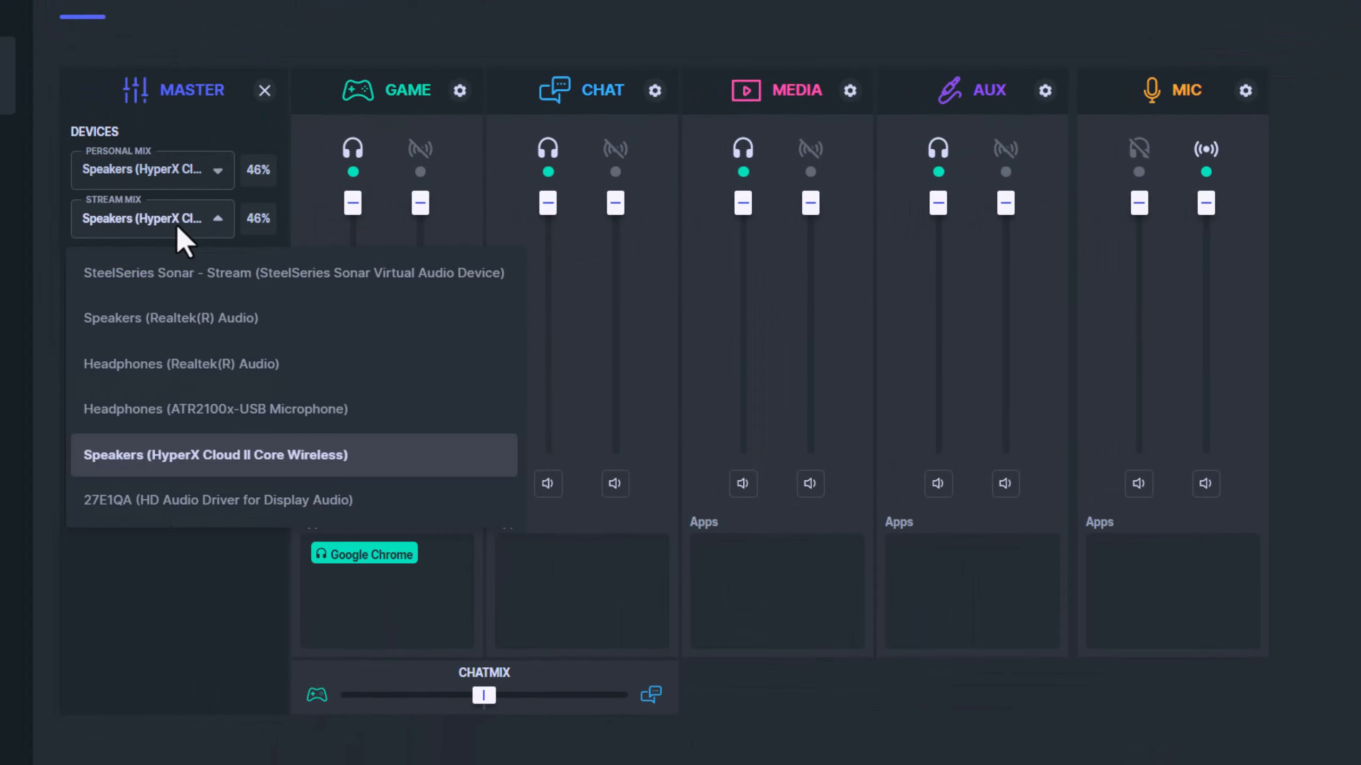
click(191, 272)
click(164, 176)
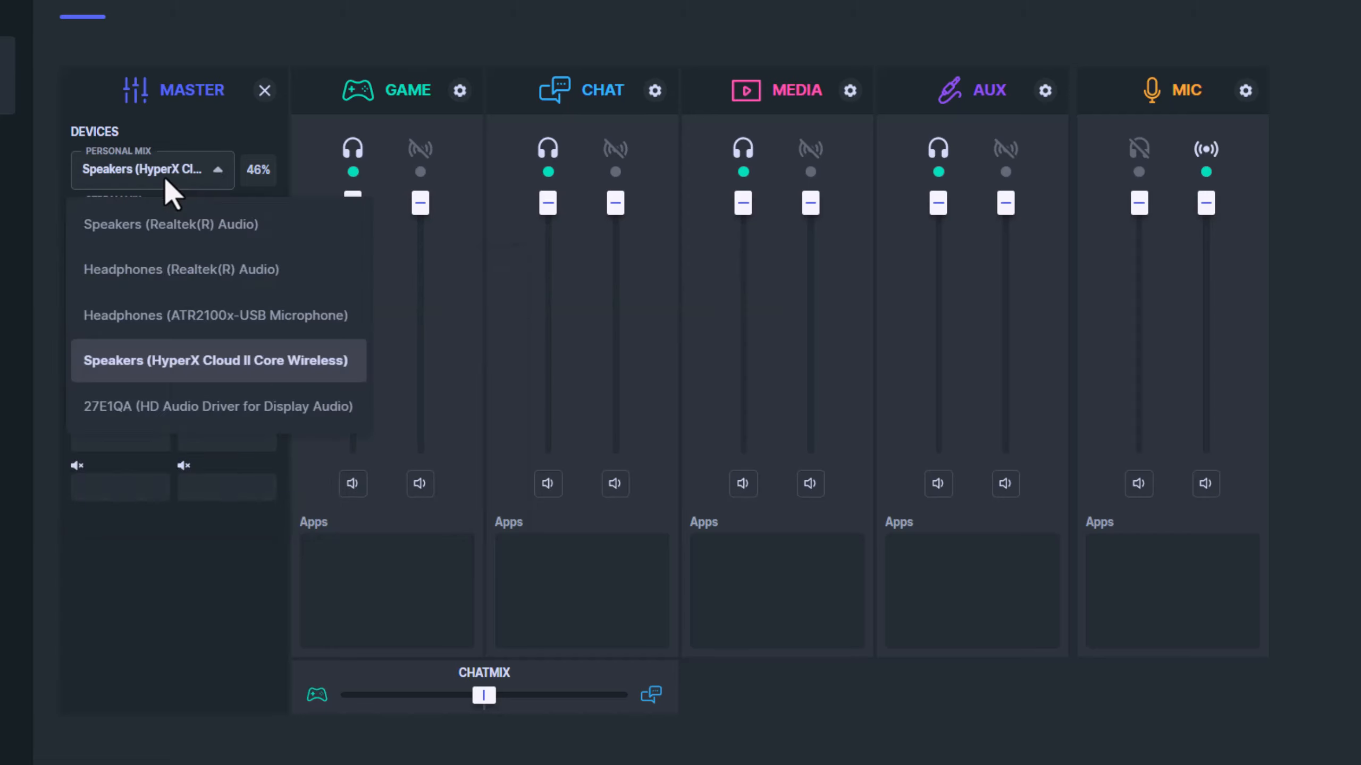
click(186, 360)
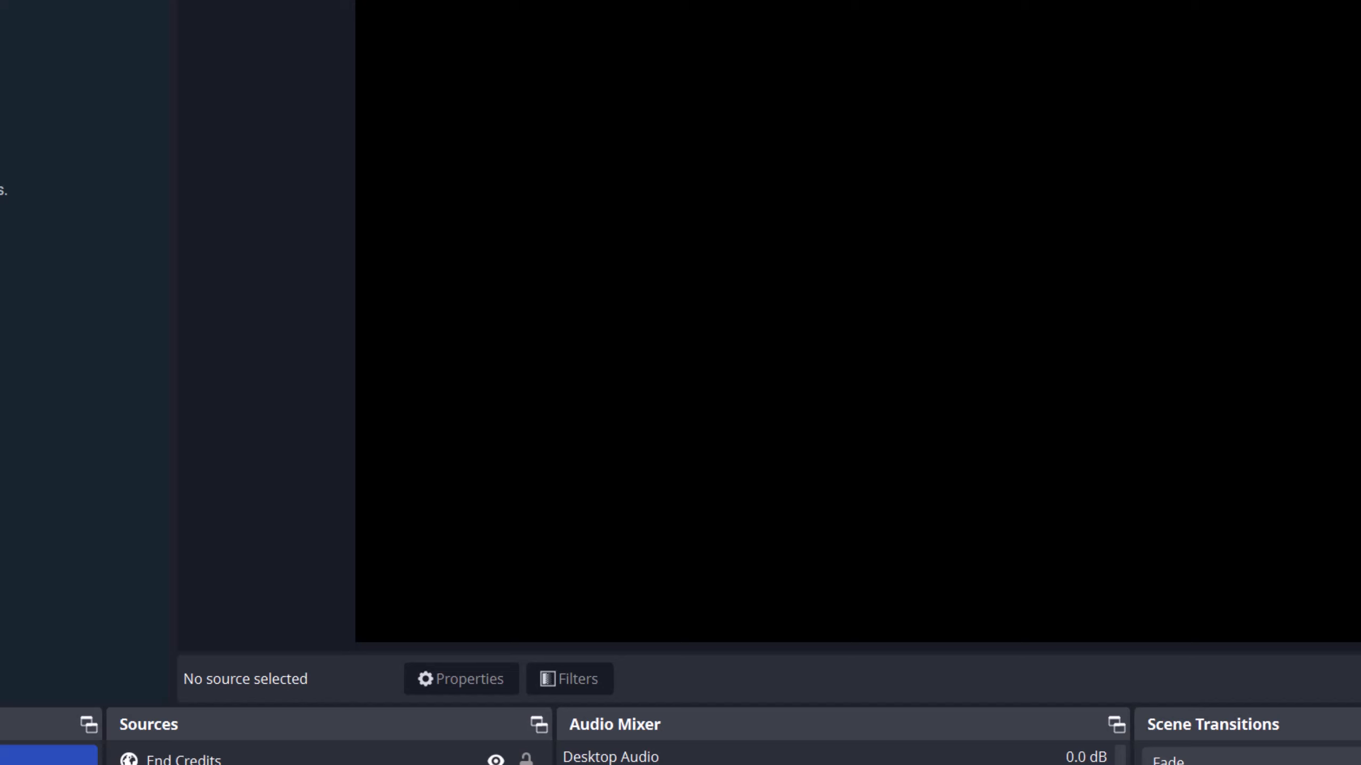
Step: In OBS Studio's audio settings, set Mic/Auxiliary Audio to SteelSeries Sonar - Stream (SteelSeries Sonar Virtual Audio Device) and apply the change
click(1237, 732)
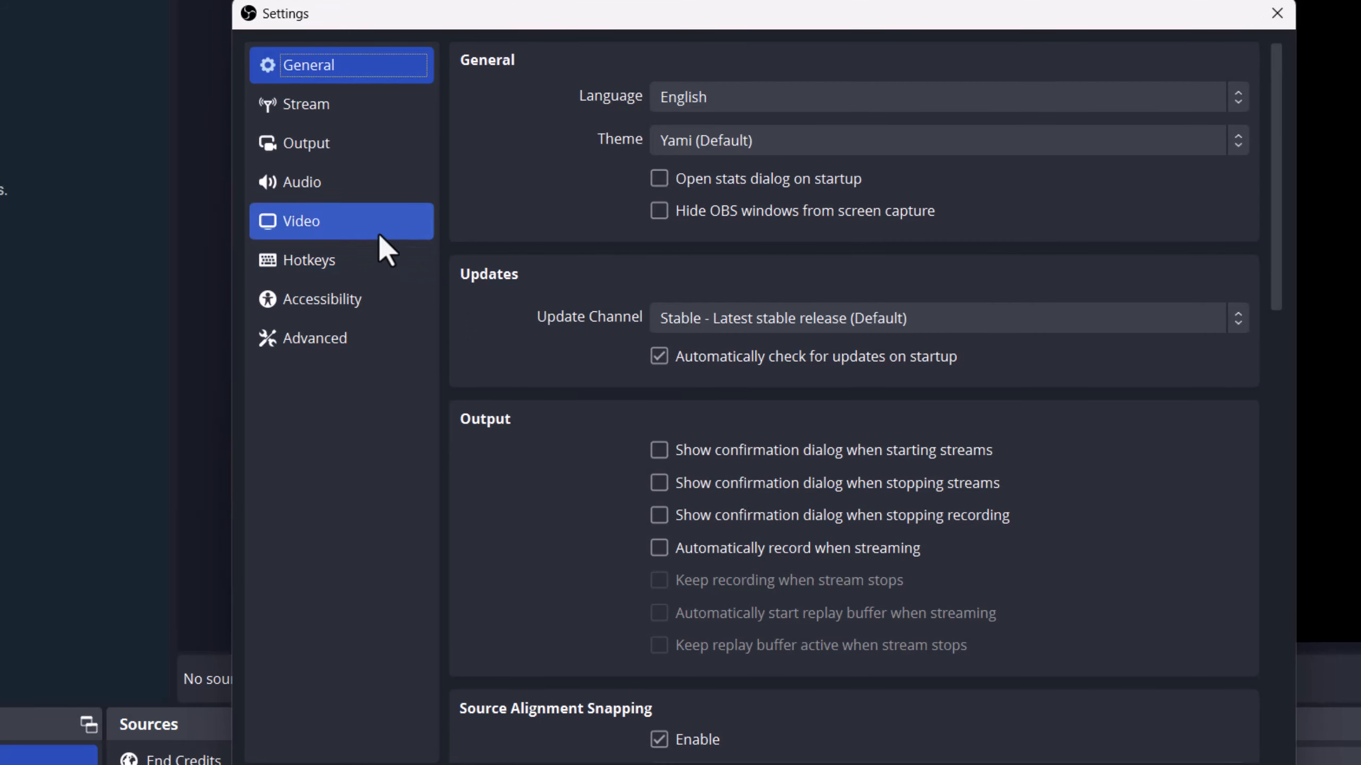
click(333, 196)
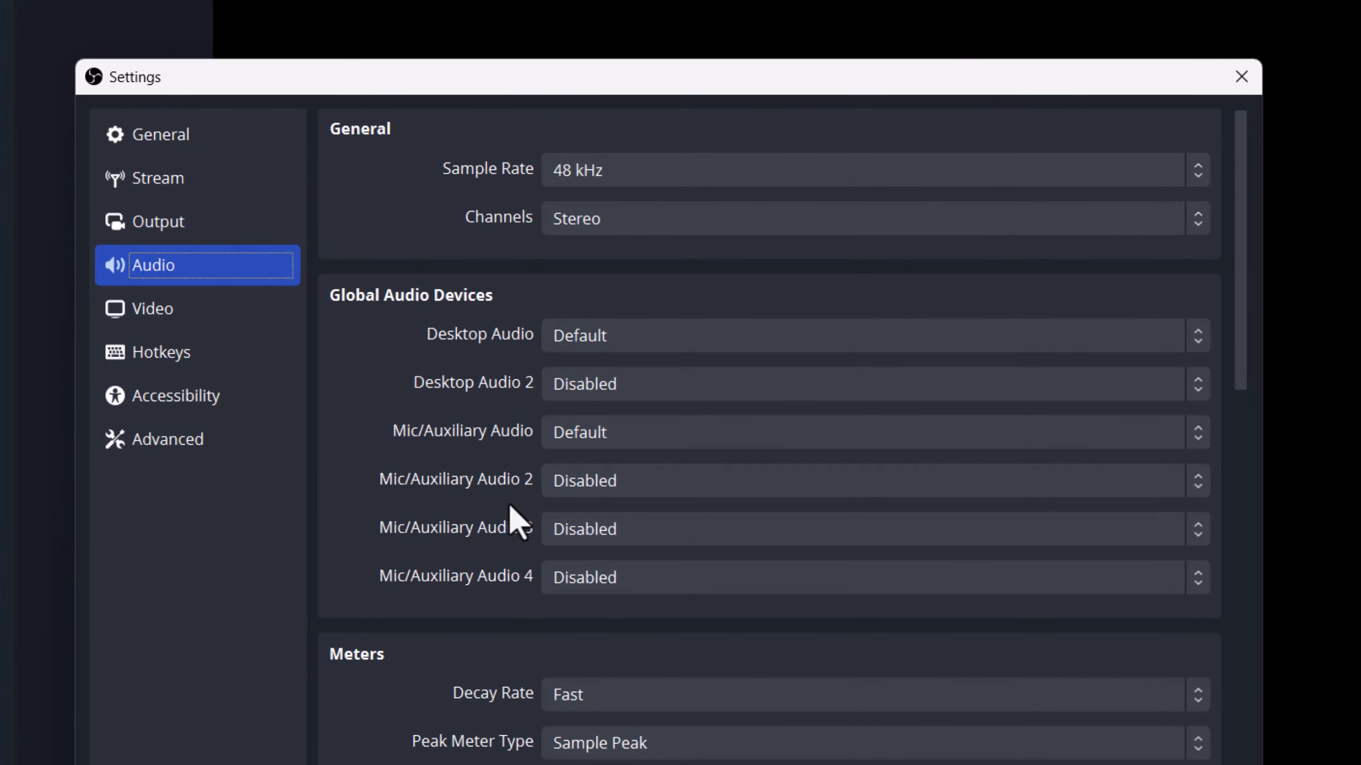
click(617, 440)
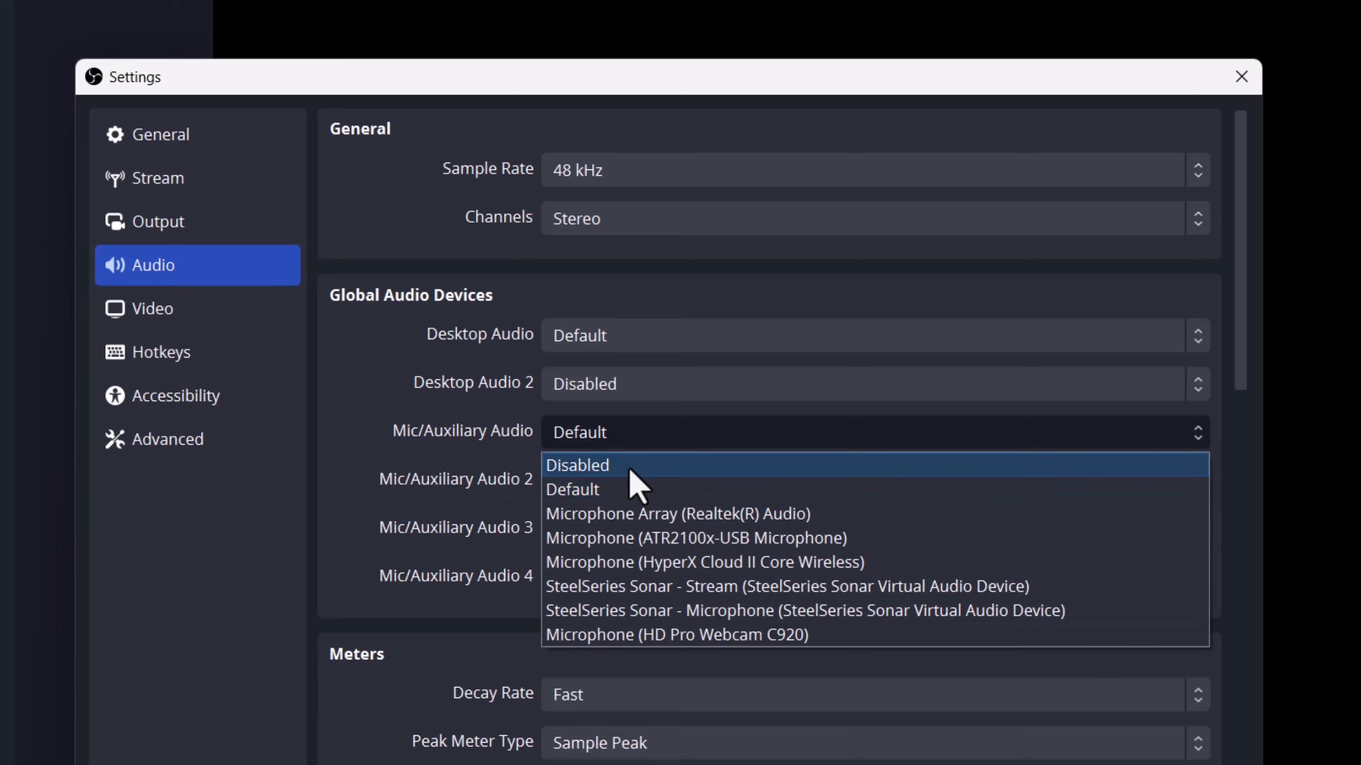
click(632, 483)
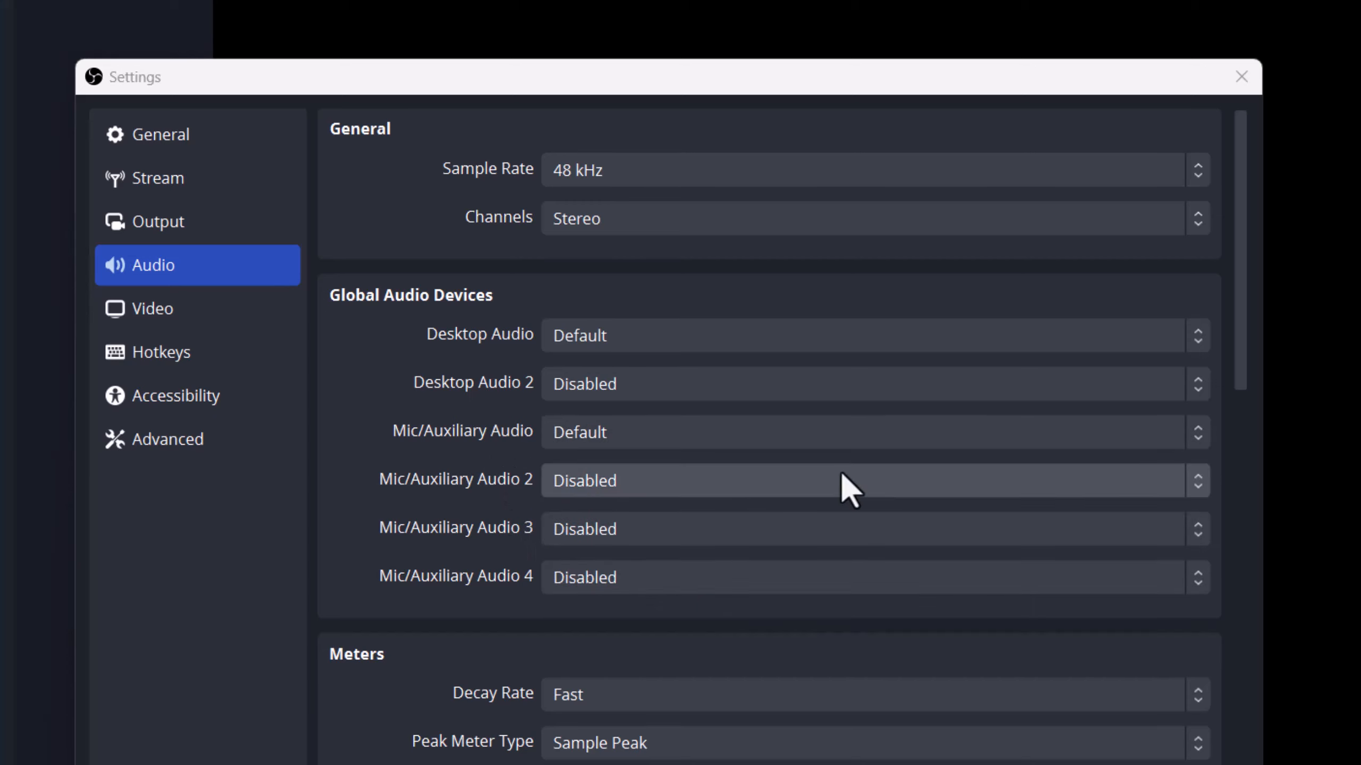
click(652, 433)
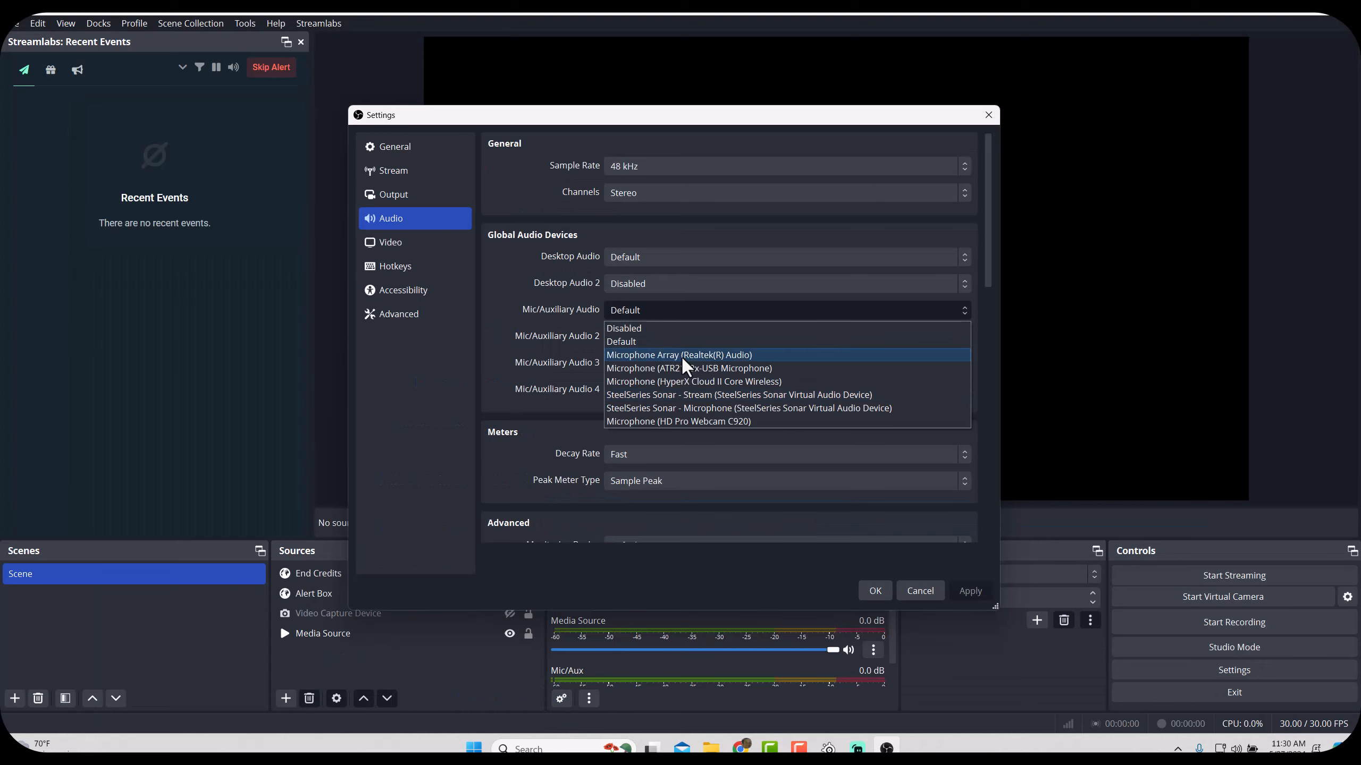
click(730, 586)
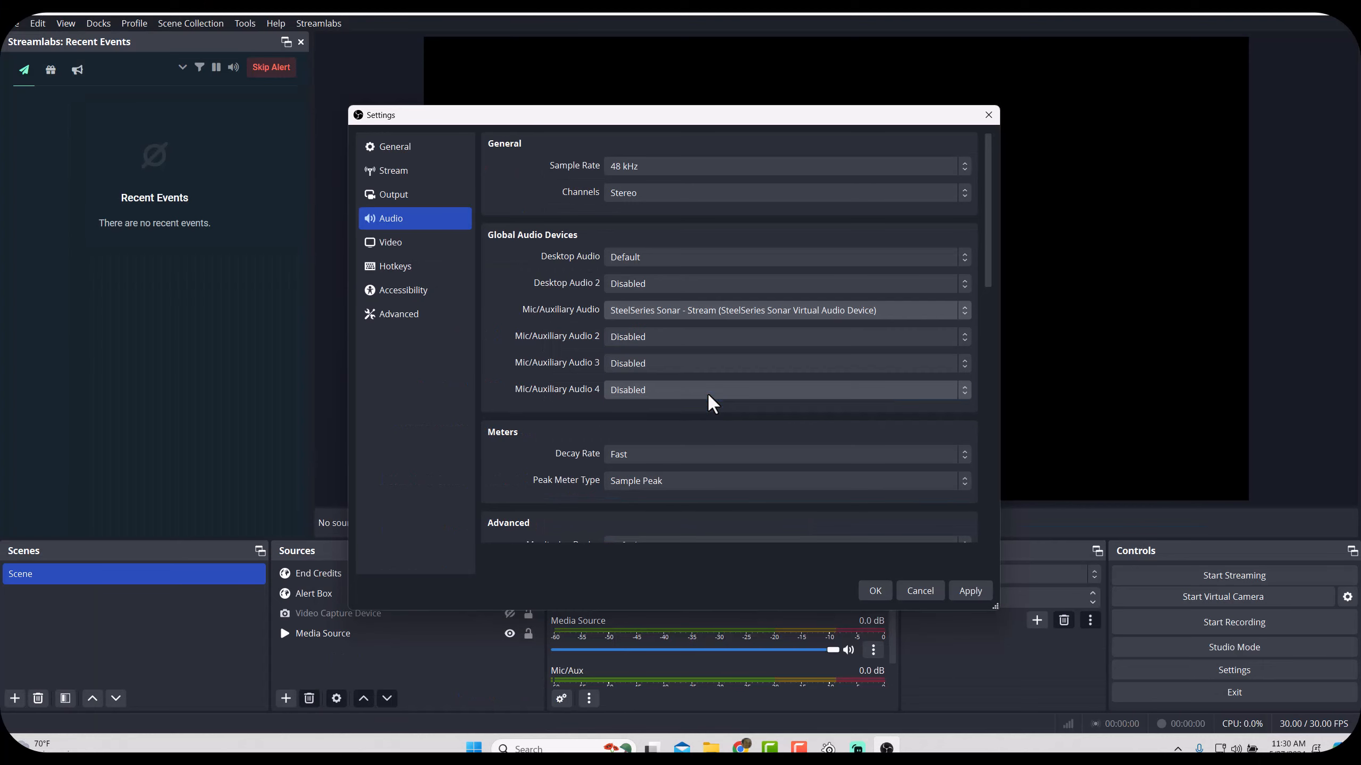
click(969, 591)
key(alt+Tab)
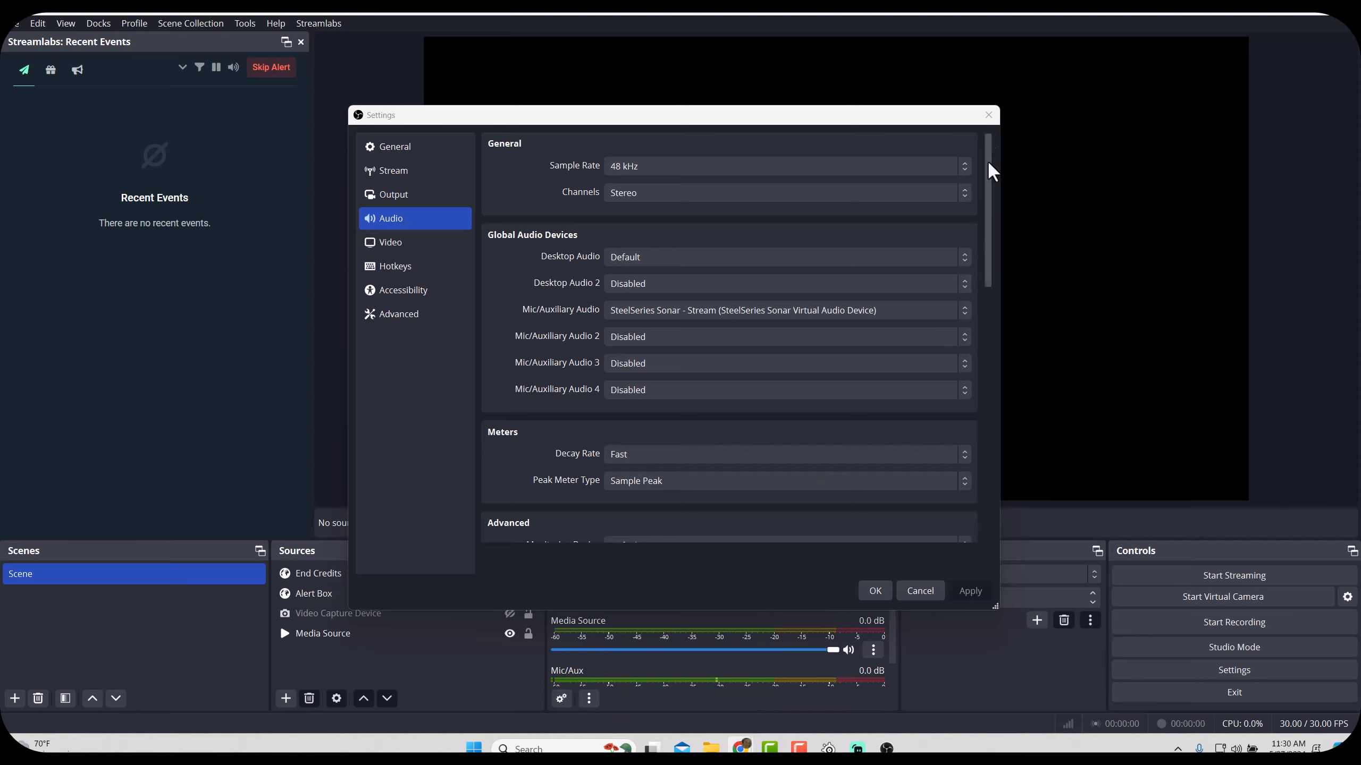
click(875, 590)
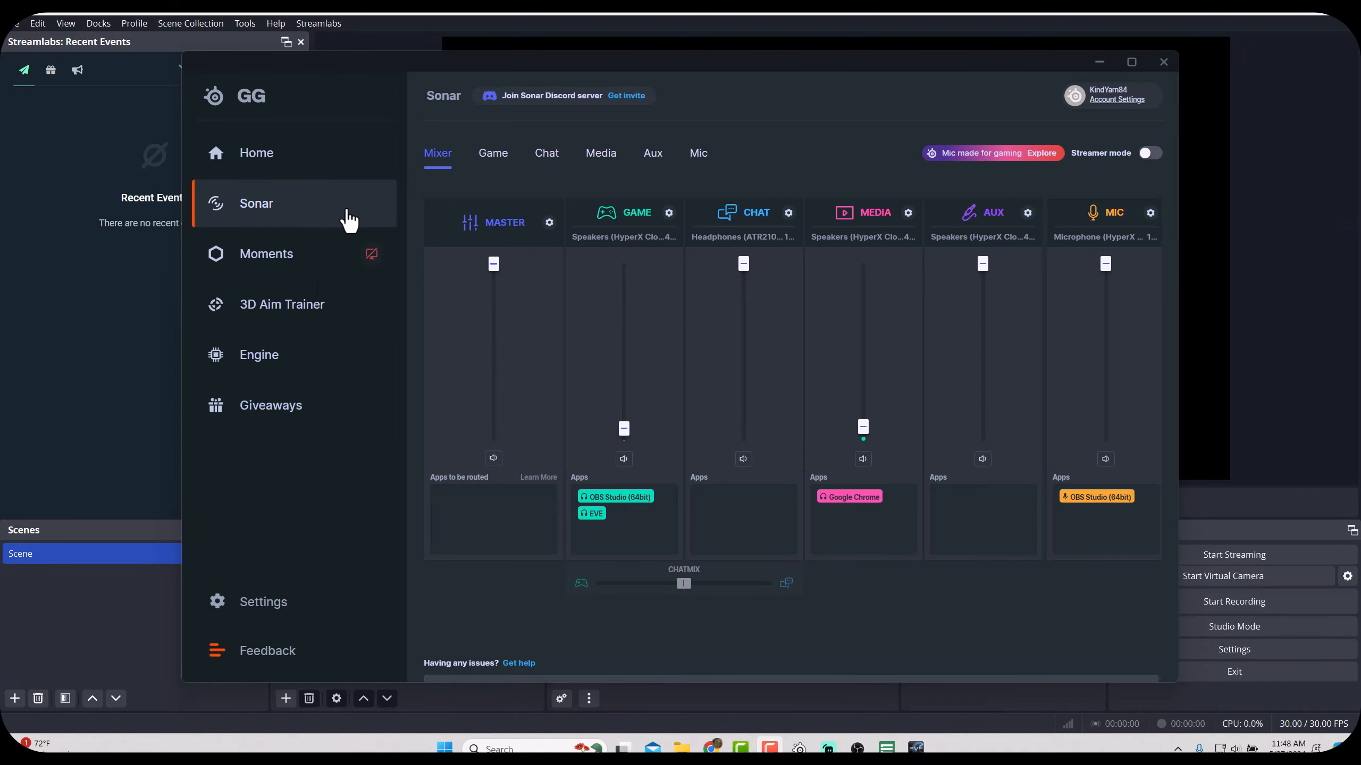
Step: Try out the Sonar mixer levels by raising and lowering Game, and raising Media to 100% before reducing it
drag(624, 428, 632, 318)
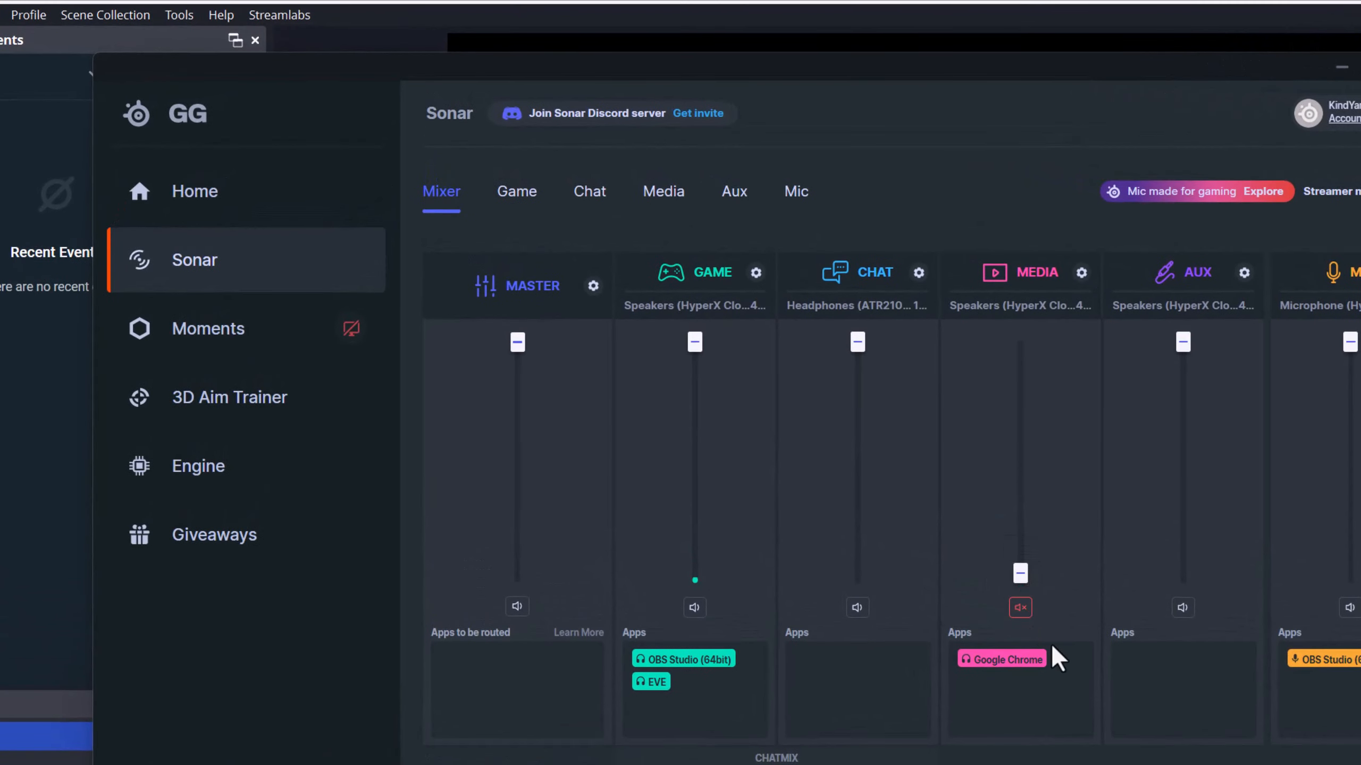
drag(1021, 574, 1021, 446)
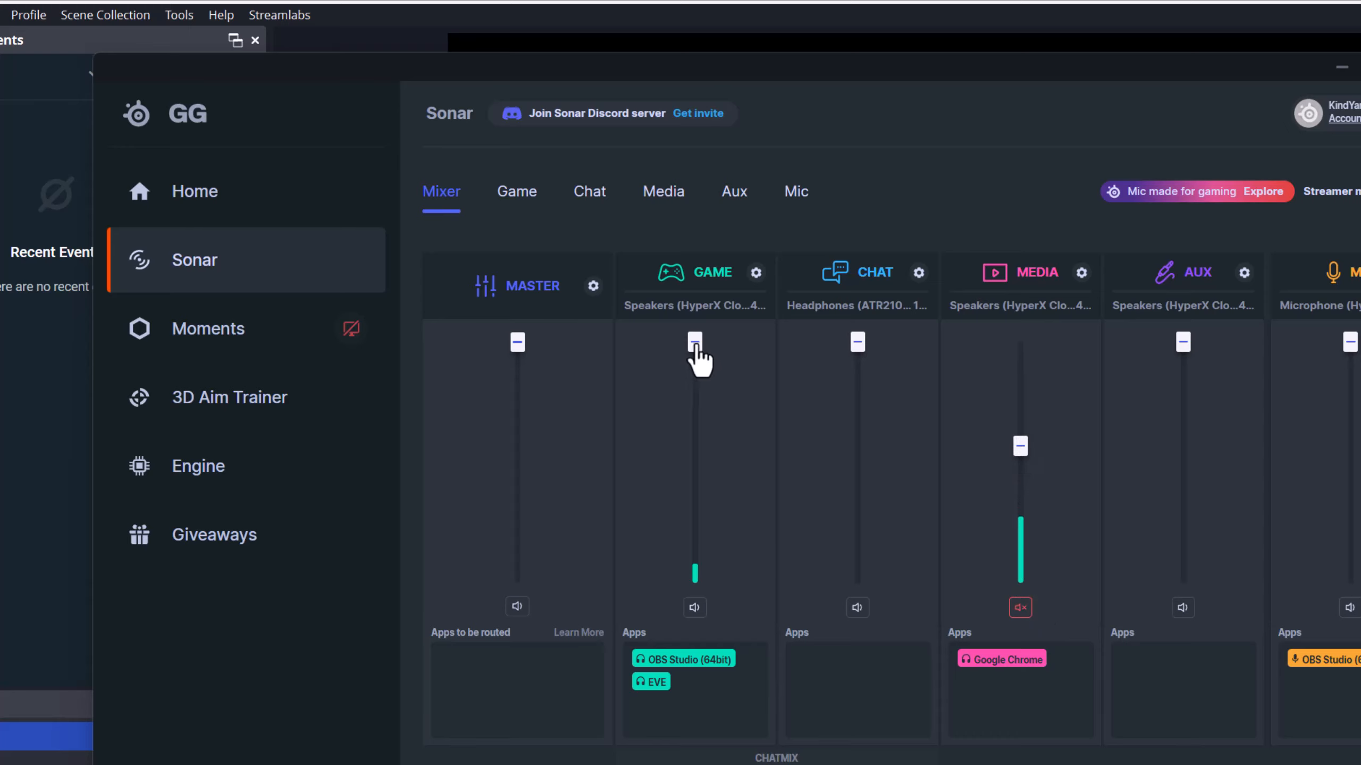
drag(694, 343, 696, 549)
drag(1024, 429, 1021, 342)
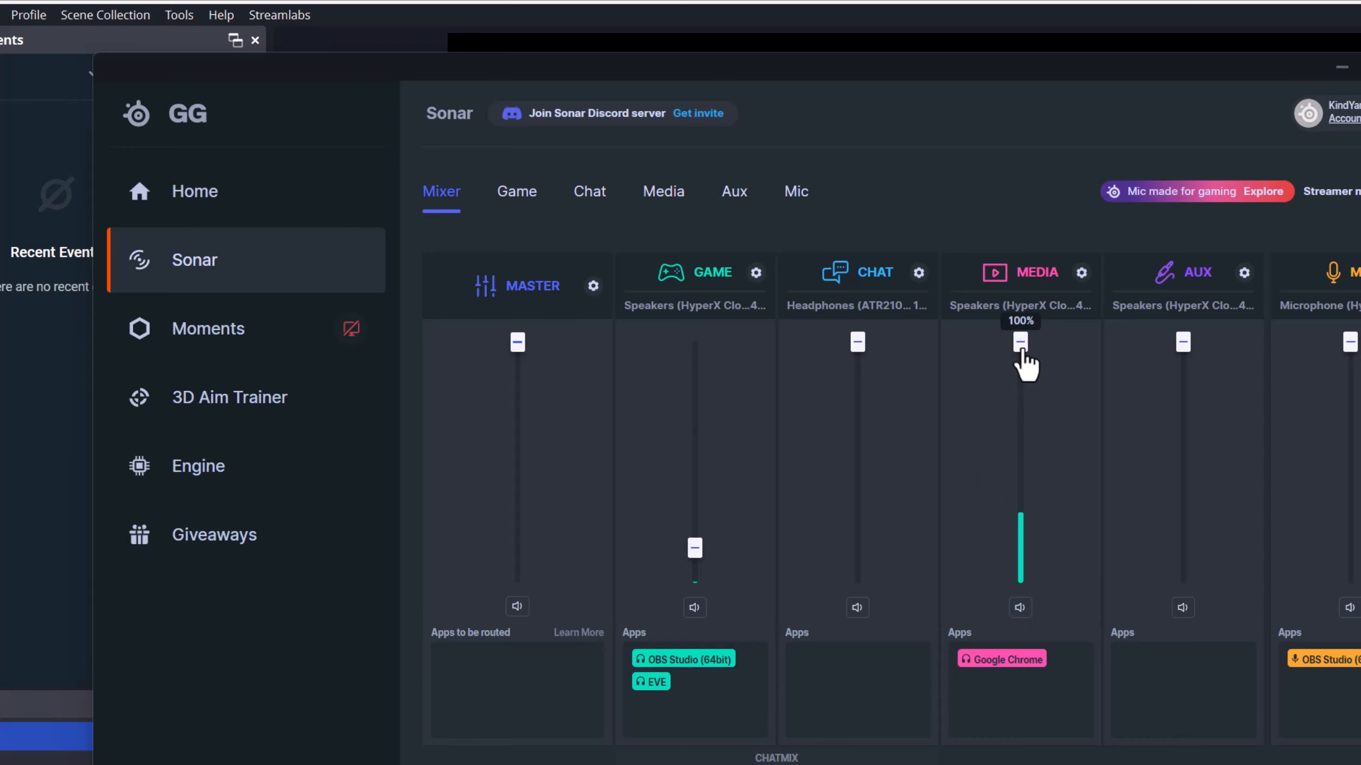
drag(1021, 352, 1022, 496)
Step: Turn Streamer mode on and raise the Game channel's personal mix volume to maximum
click(1336, 173)
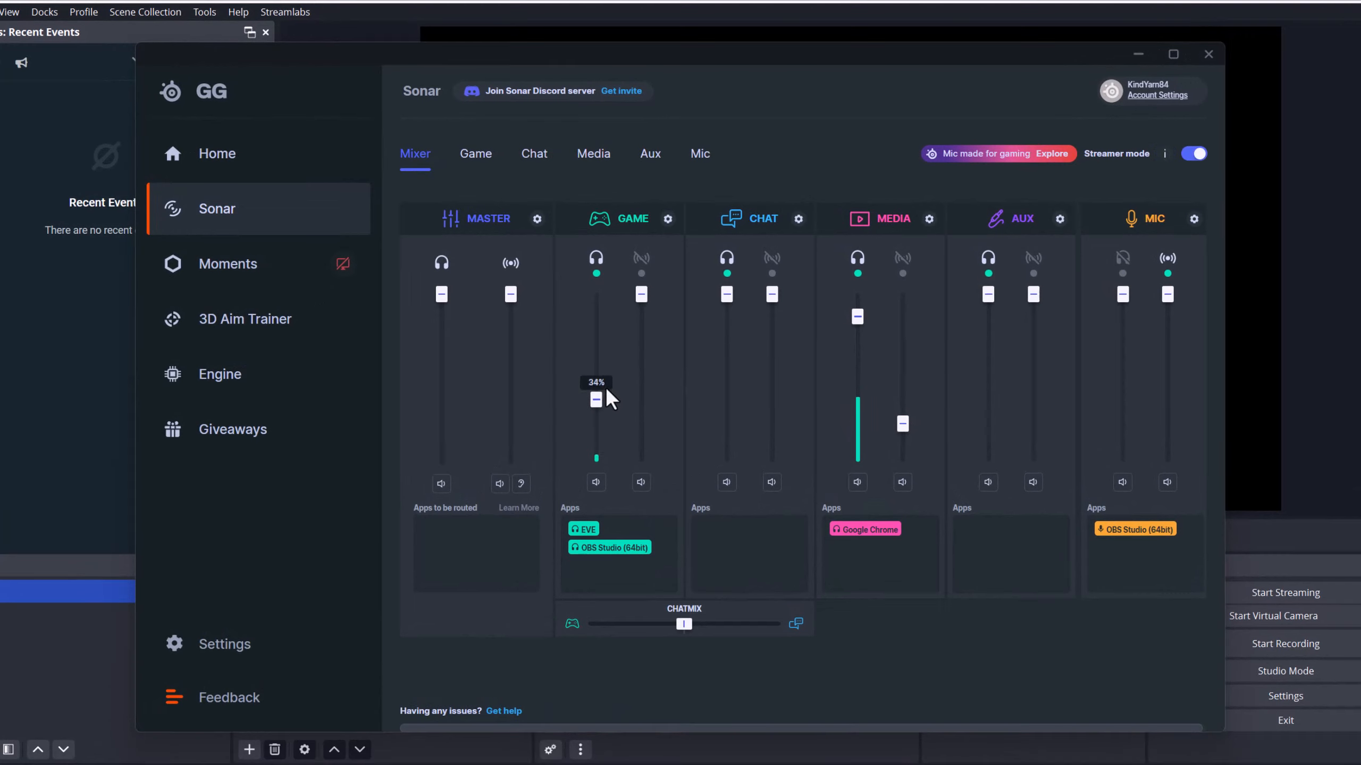
drag(604, 320, 598, 290)
Step: Add both the Game and Media channels to the stream mix in the Sonar mixer
click(668, 218)
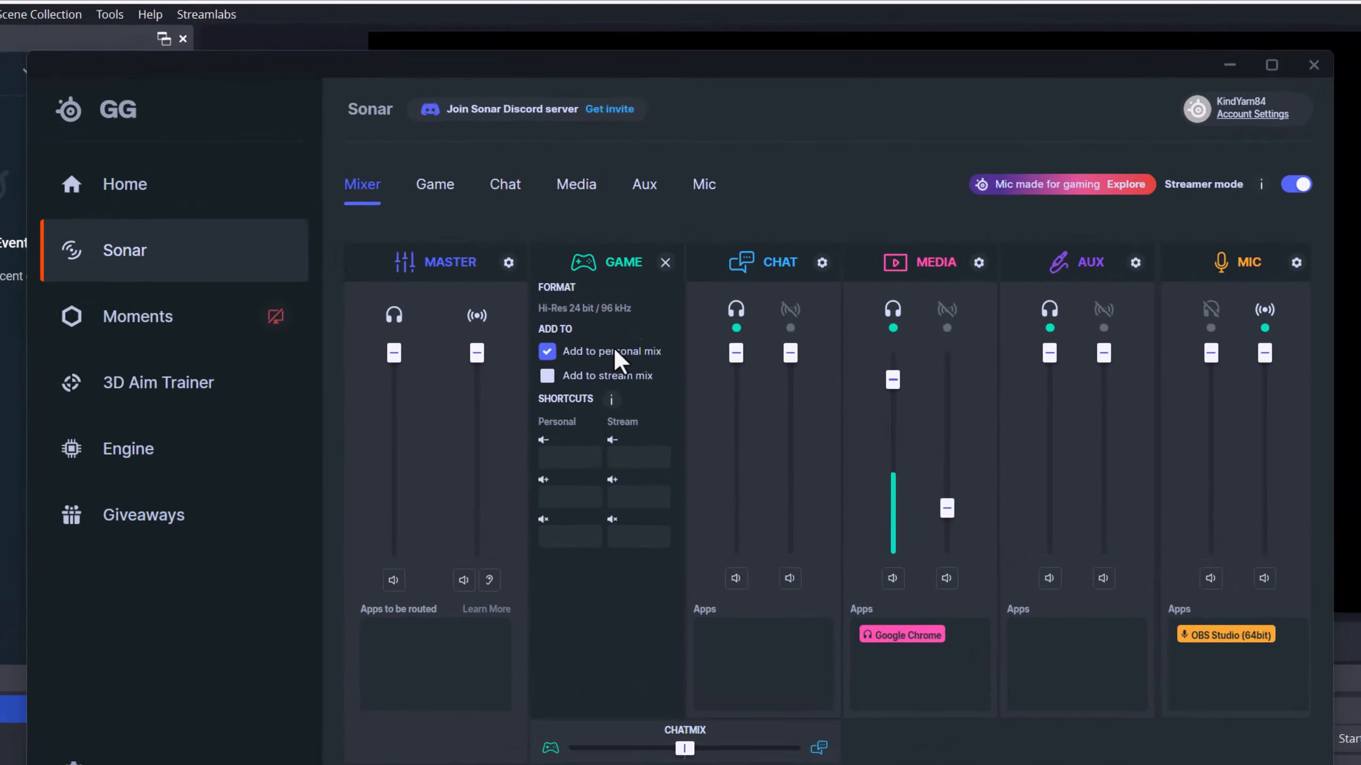
click(512, 483)
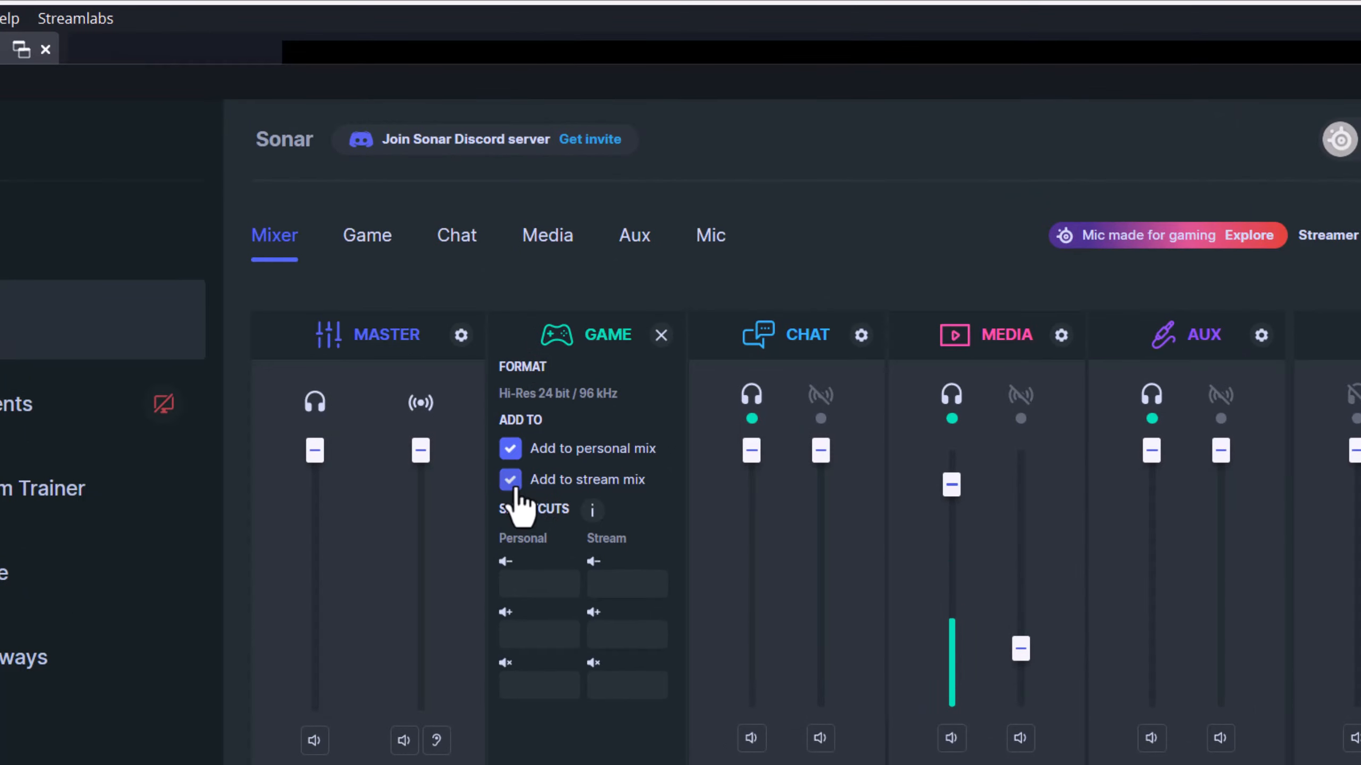
click(1062, 335)
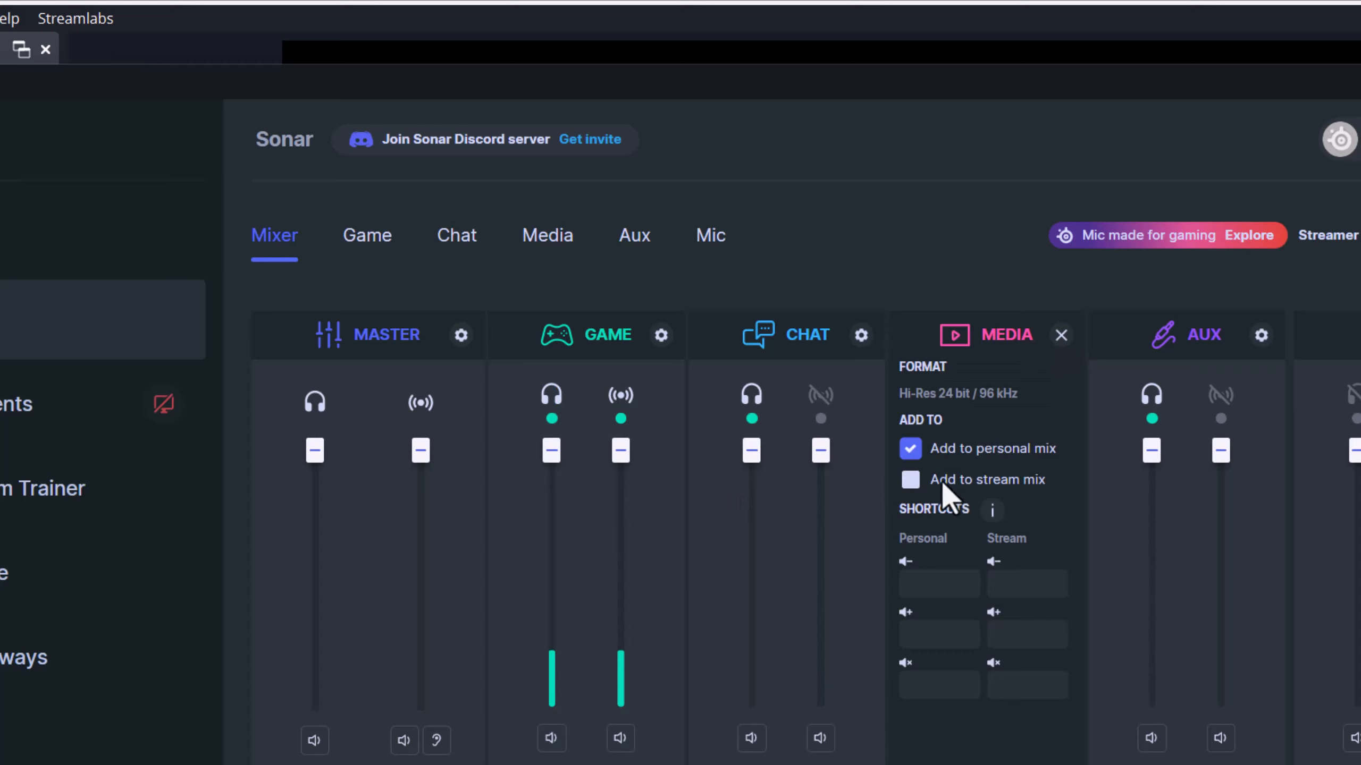
click(911, 480)
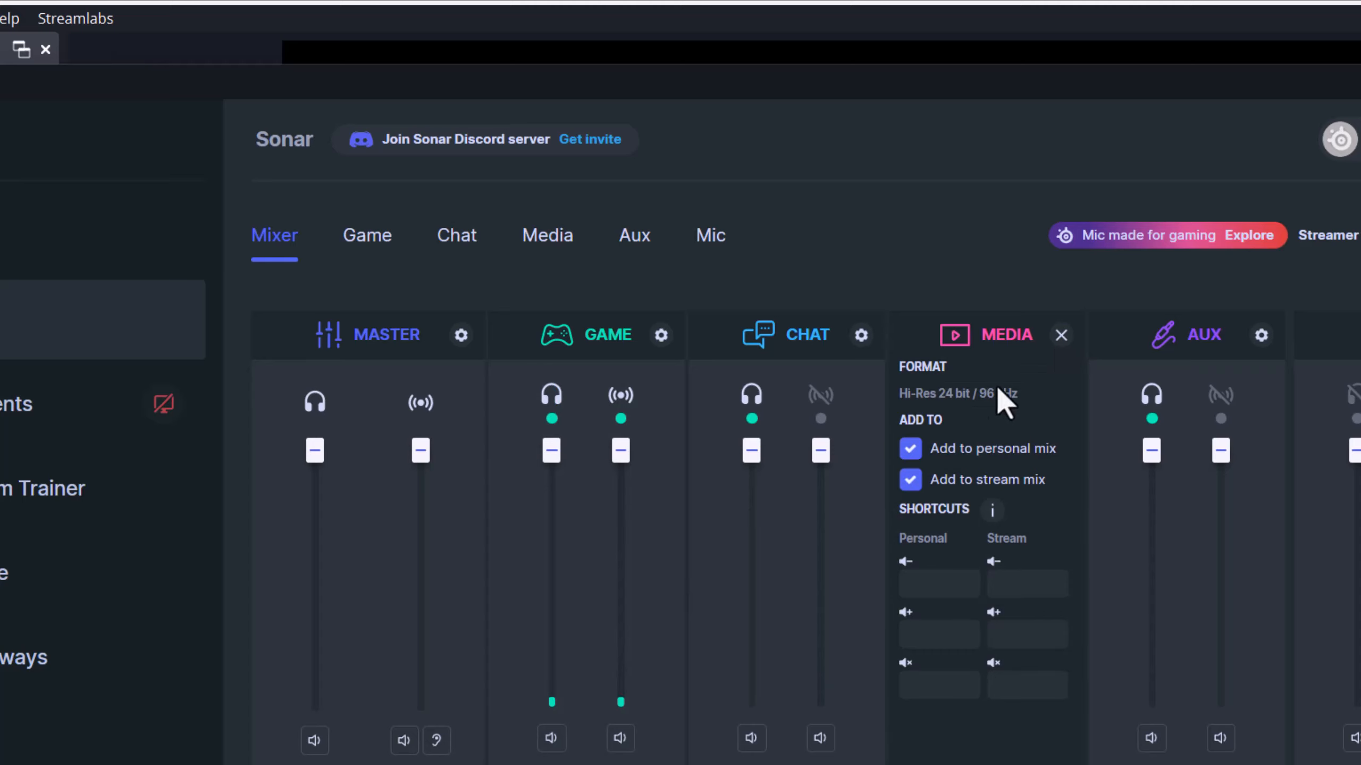
click(1062, 335)
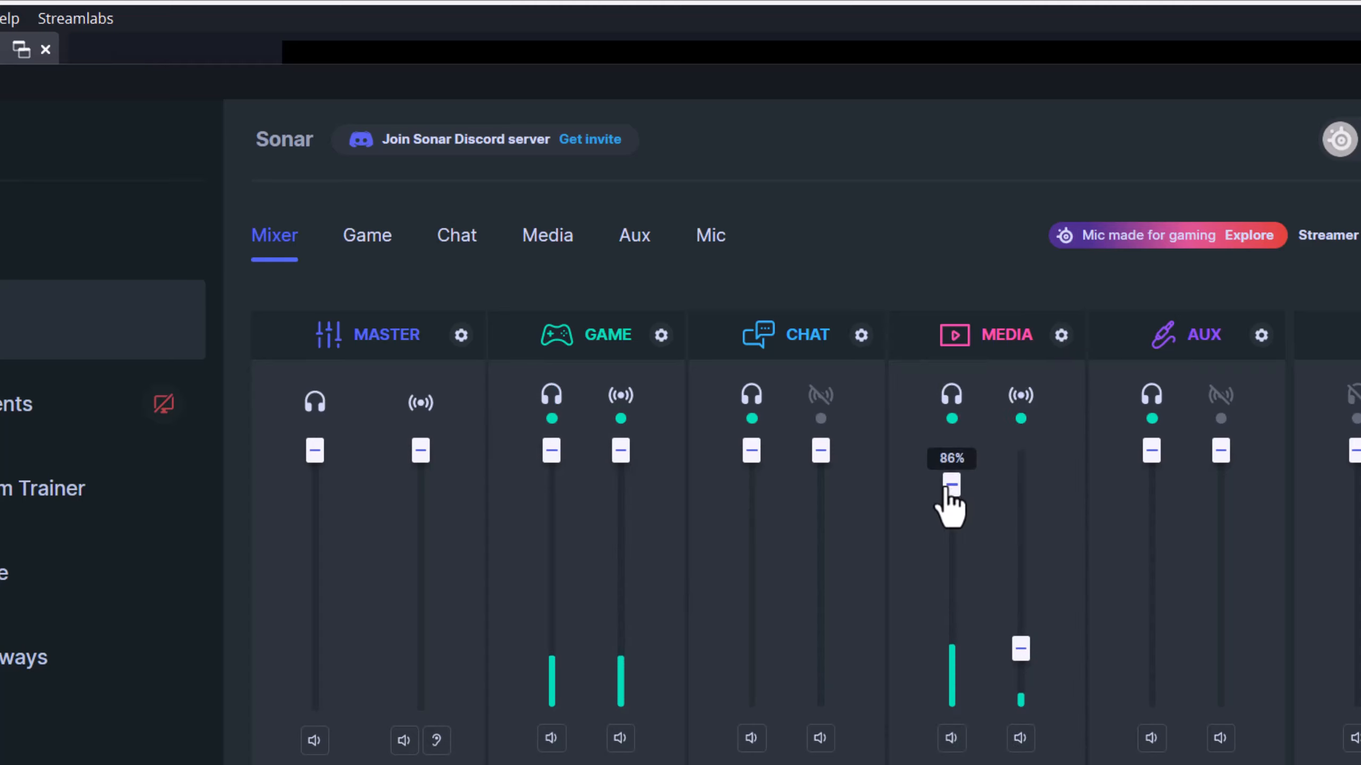
Step: Try separate Media levels with the personal mix near minimum and the stream mix at 89%, and set both slightly below half
drag(949, 488, 952, 690)
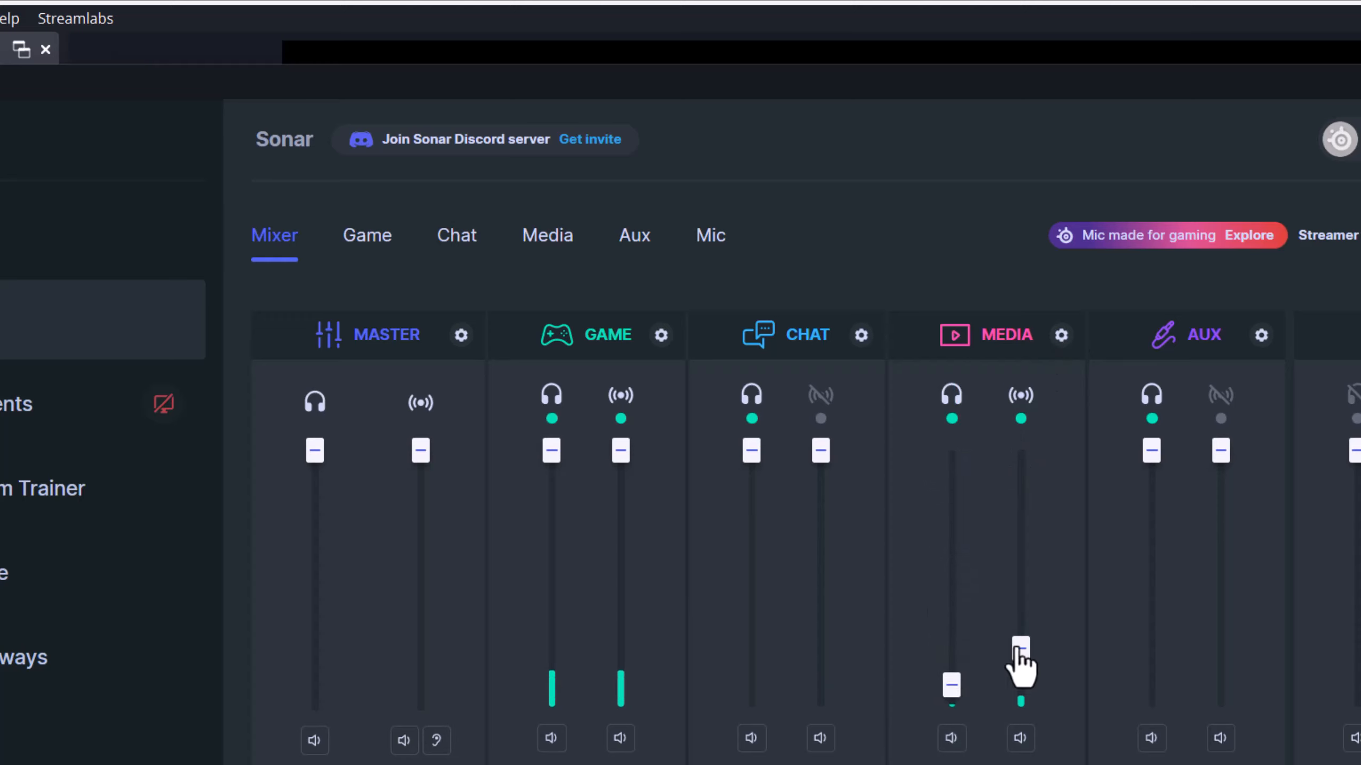
drag(1021, 650, 1042, 521)
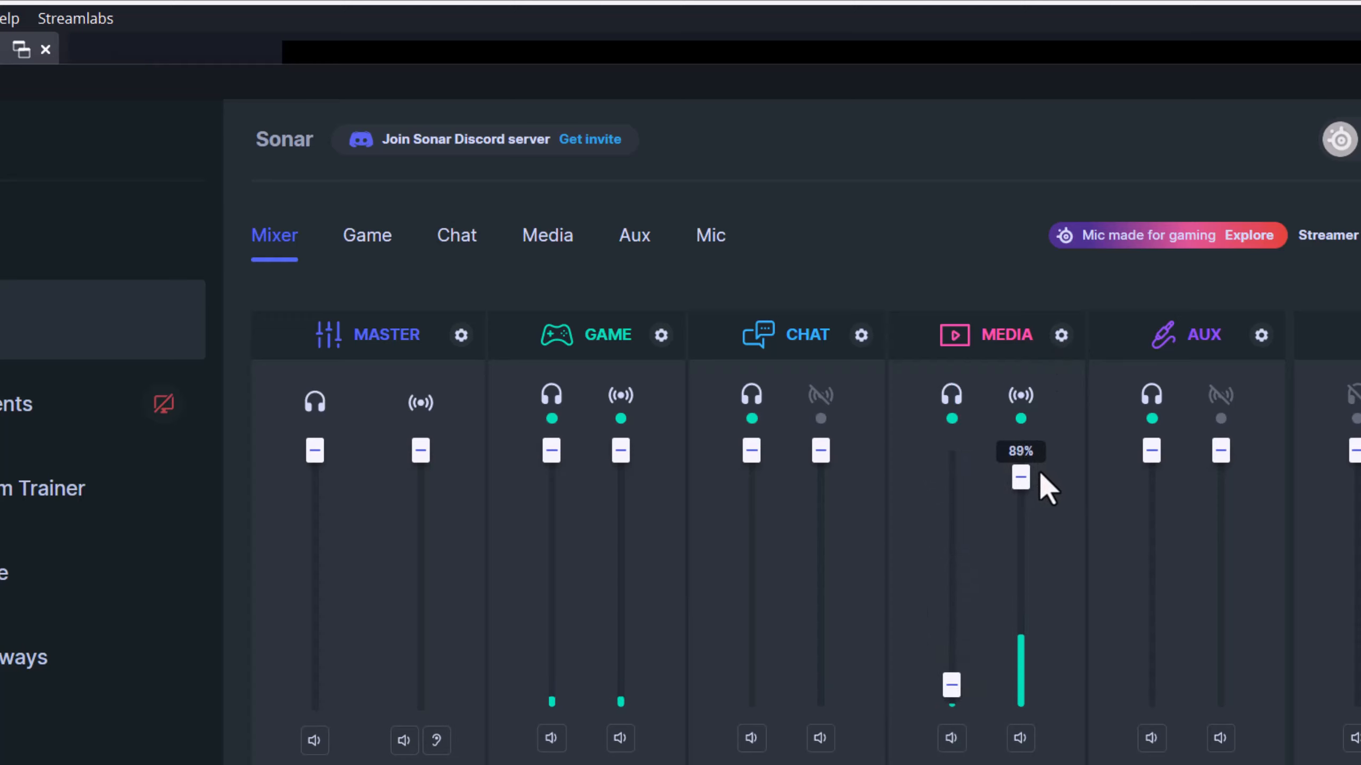
drag(1040, 473, 1021, 617)
drag(951, 689, 957, 598)
Step: Lower the Game channel's personal and stream mix volumes separately, bringing both to slightly below half
drag(551, 451, 548, 663)
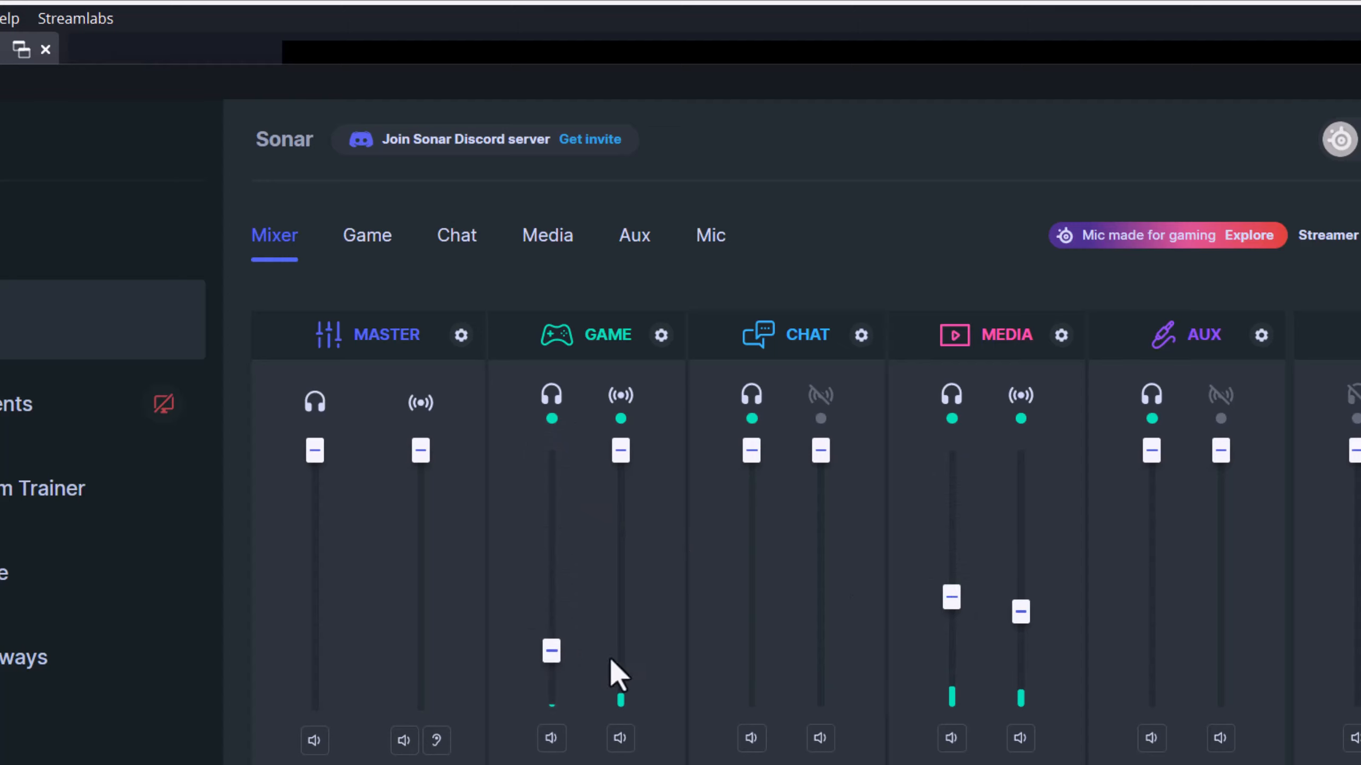
drag(624, 456, 621, 617)
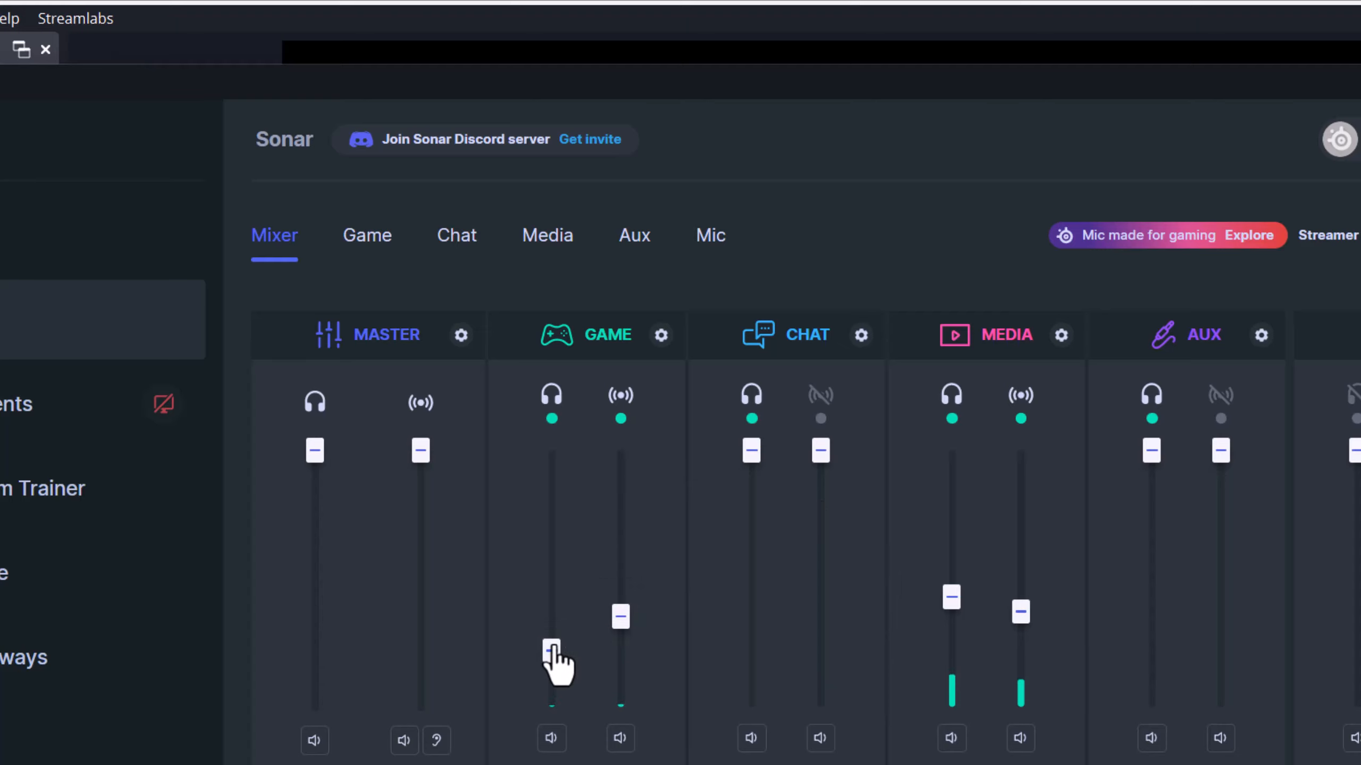
drag(557, 654, 569, 584)
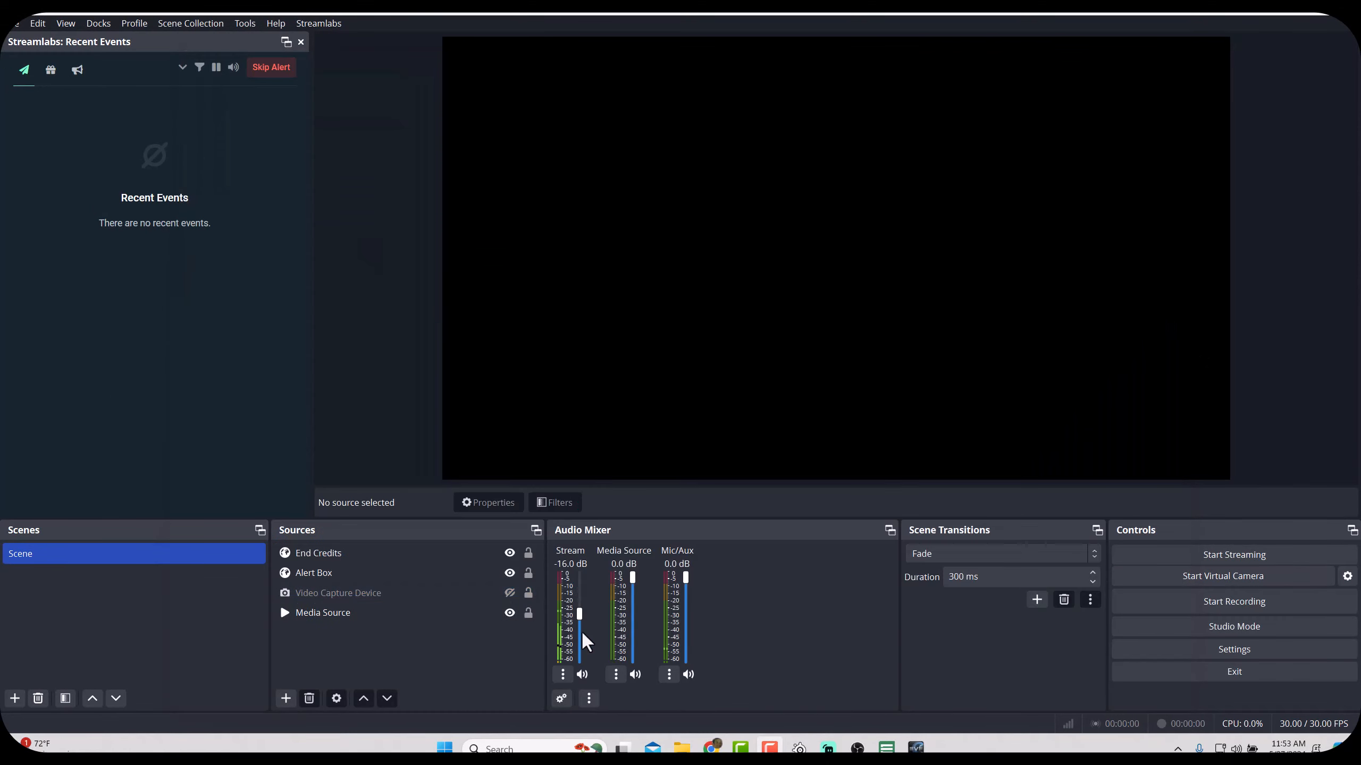
drag(584, 637, 635, 623)
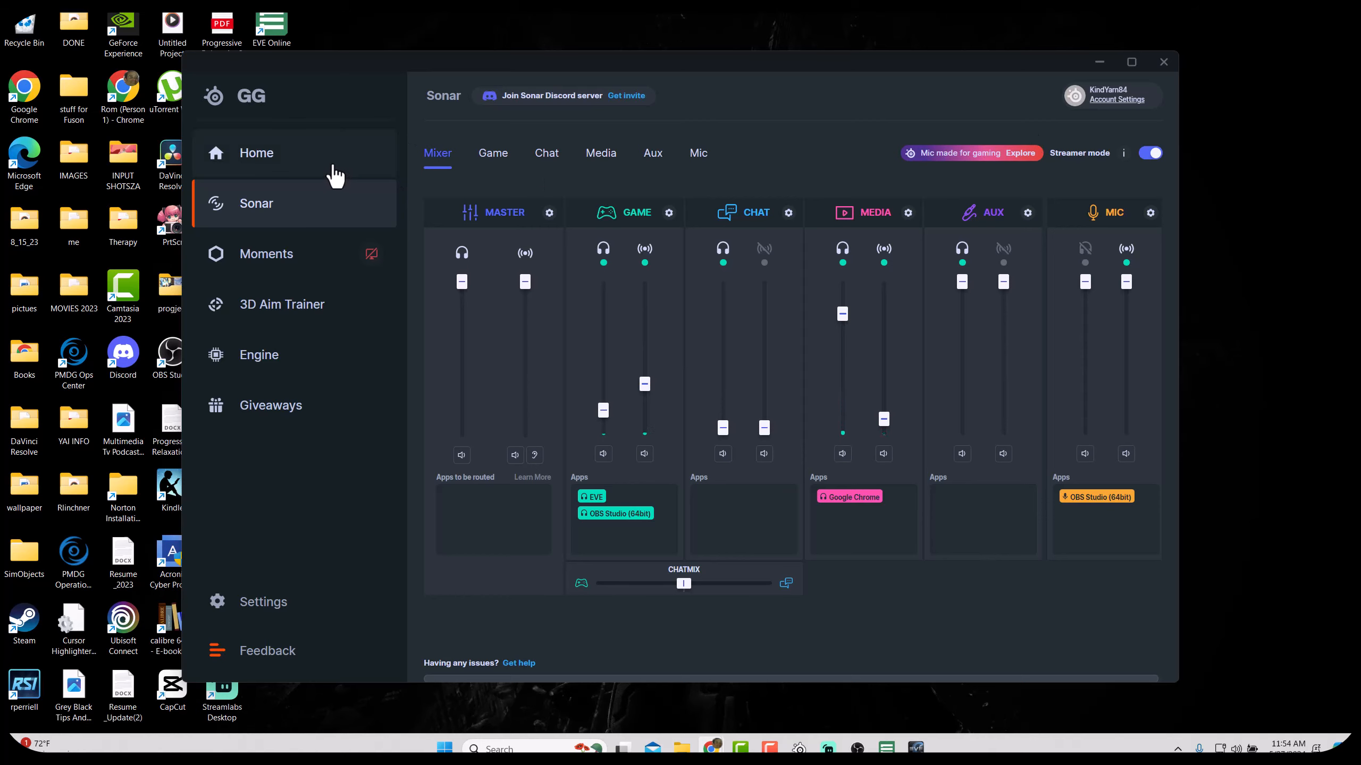
Step: Open Sonar's microphone settings and accept the Flat custom mic preset
click(699, 164)
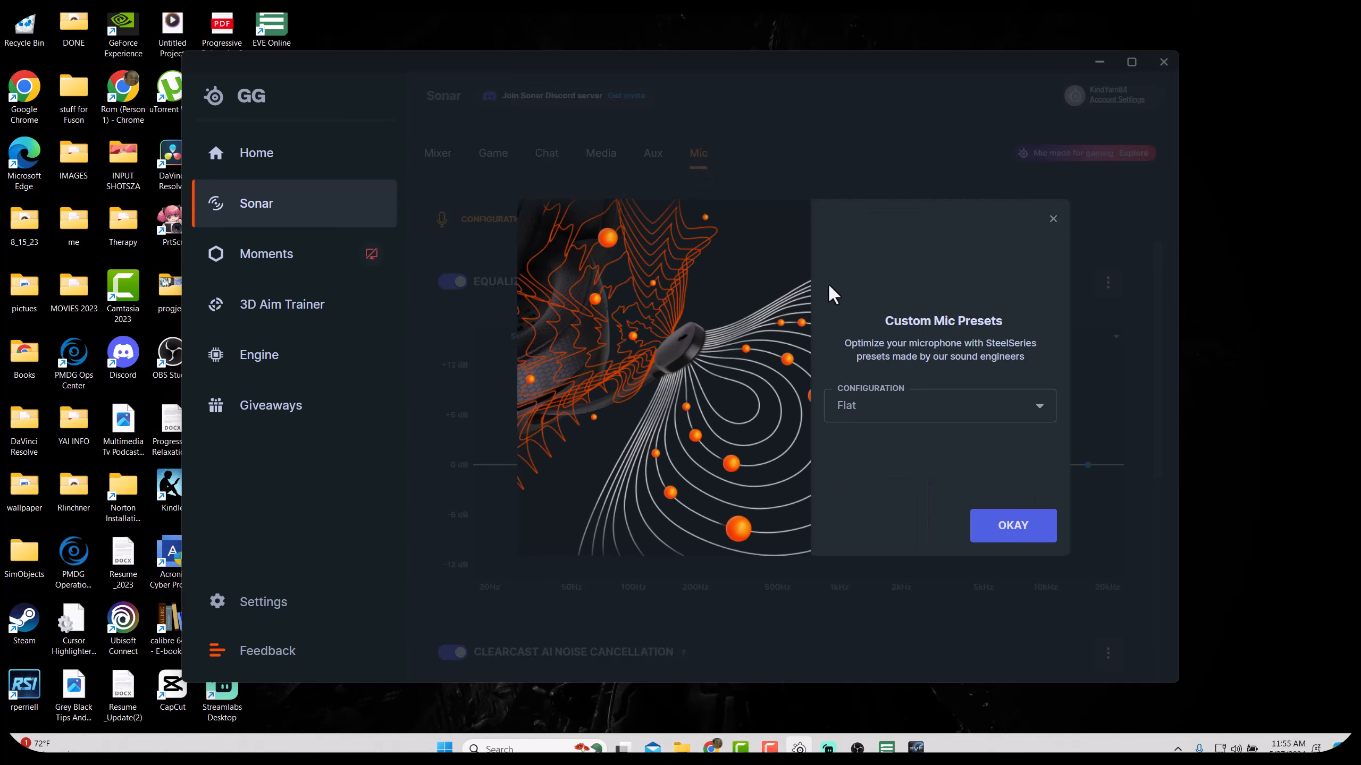
click(938, 415)
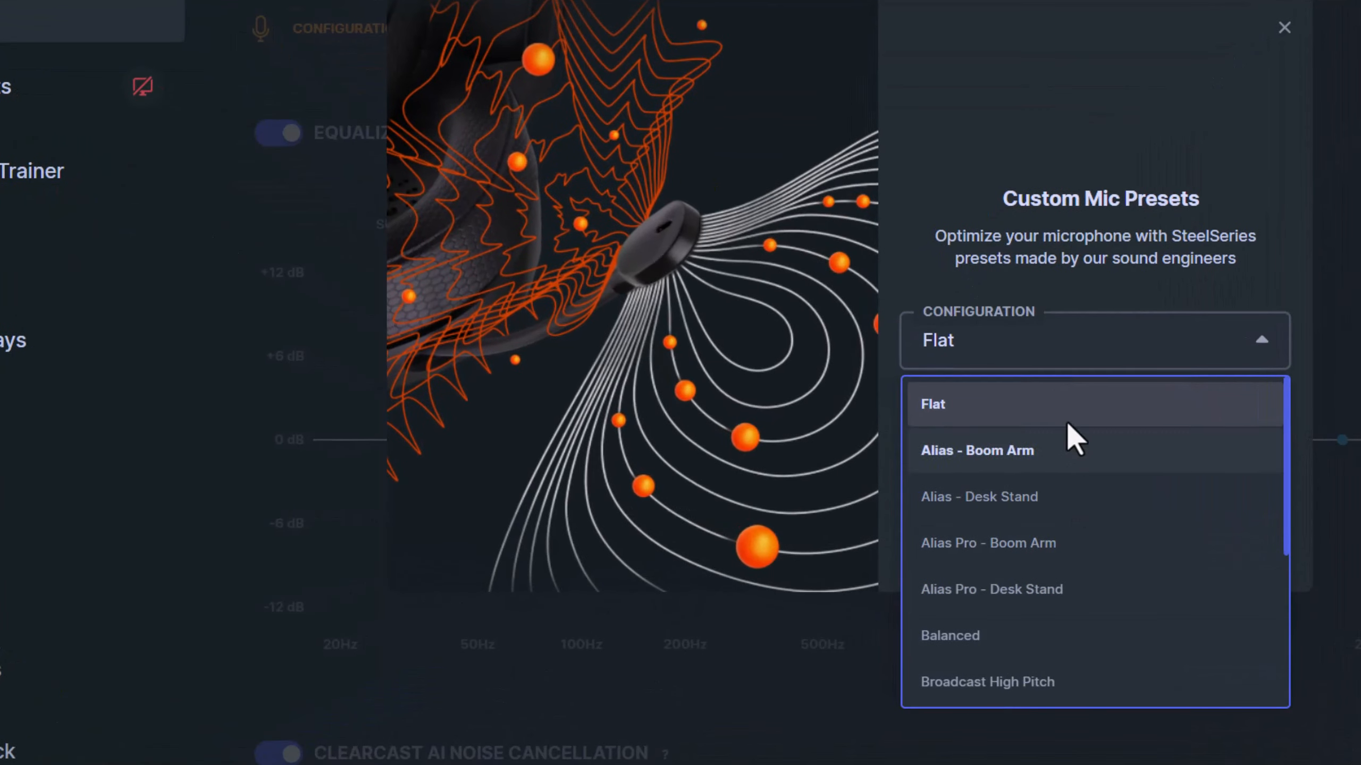
click(1061, 407)
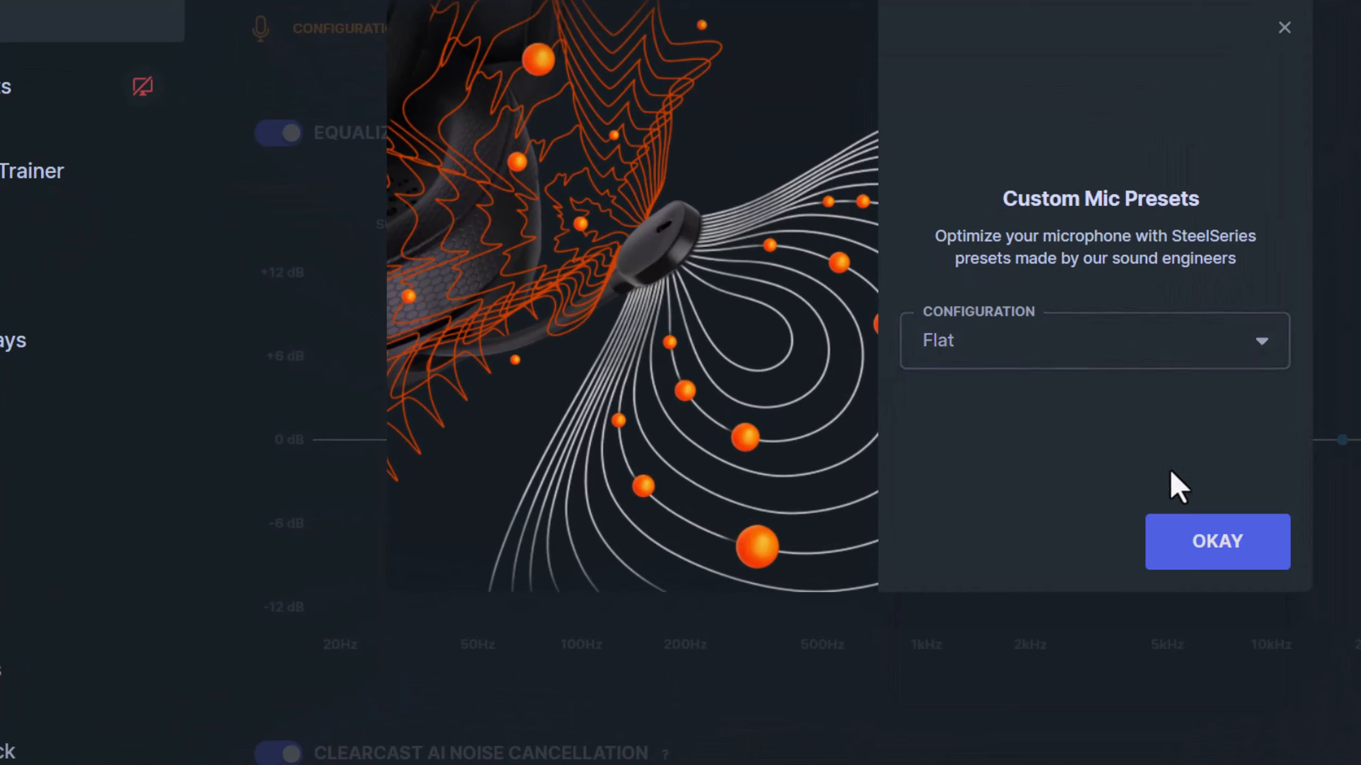
click(1206, 549)
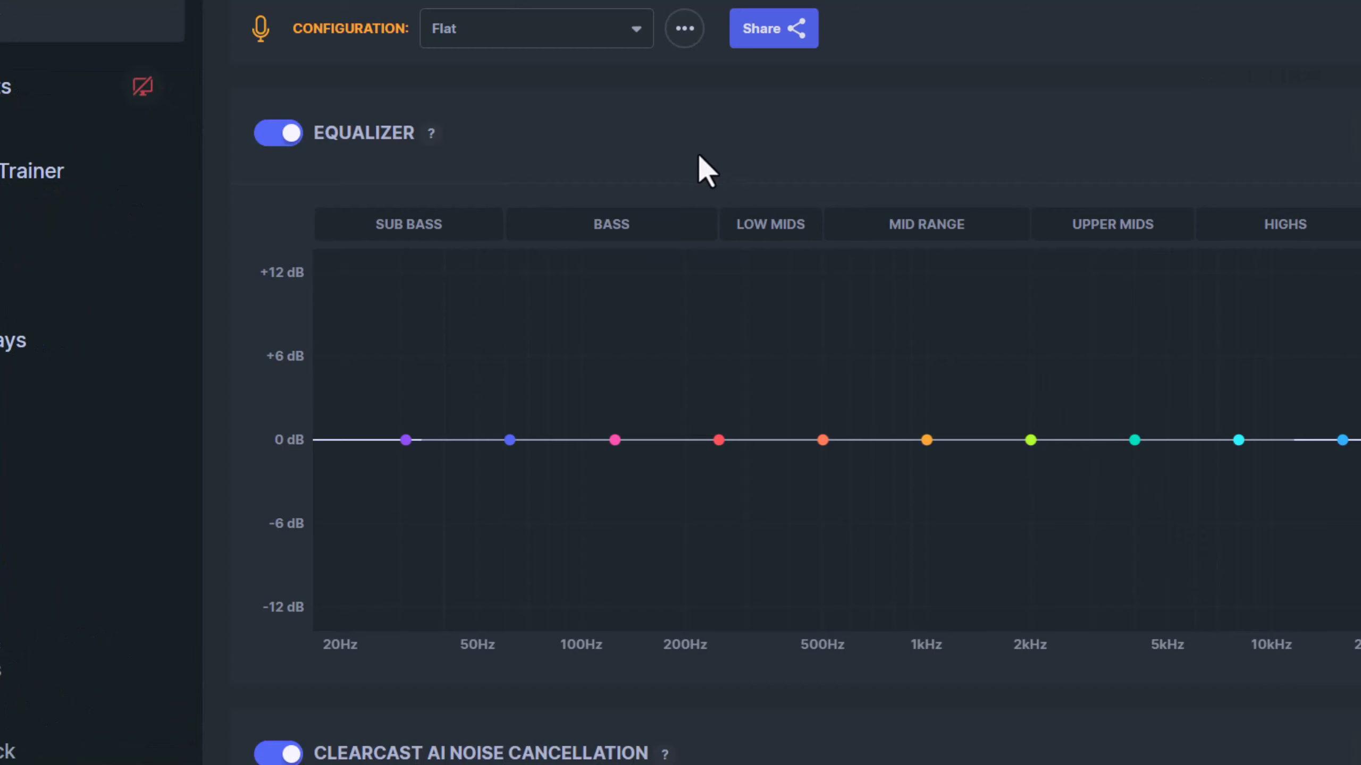
Step: Browse the available microphone configurations and apply the Deep Voice preset
click(531, 34)
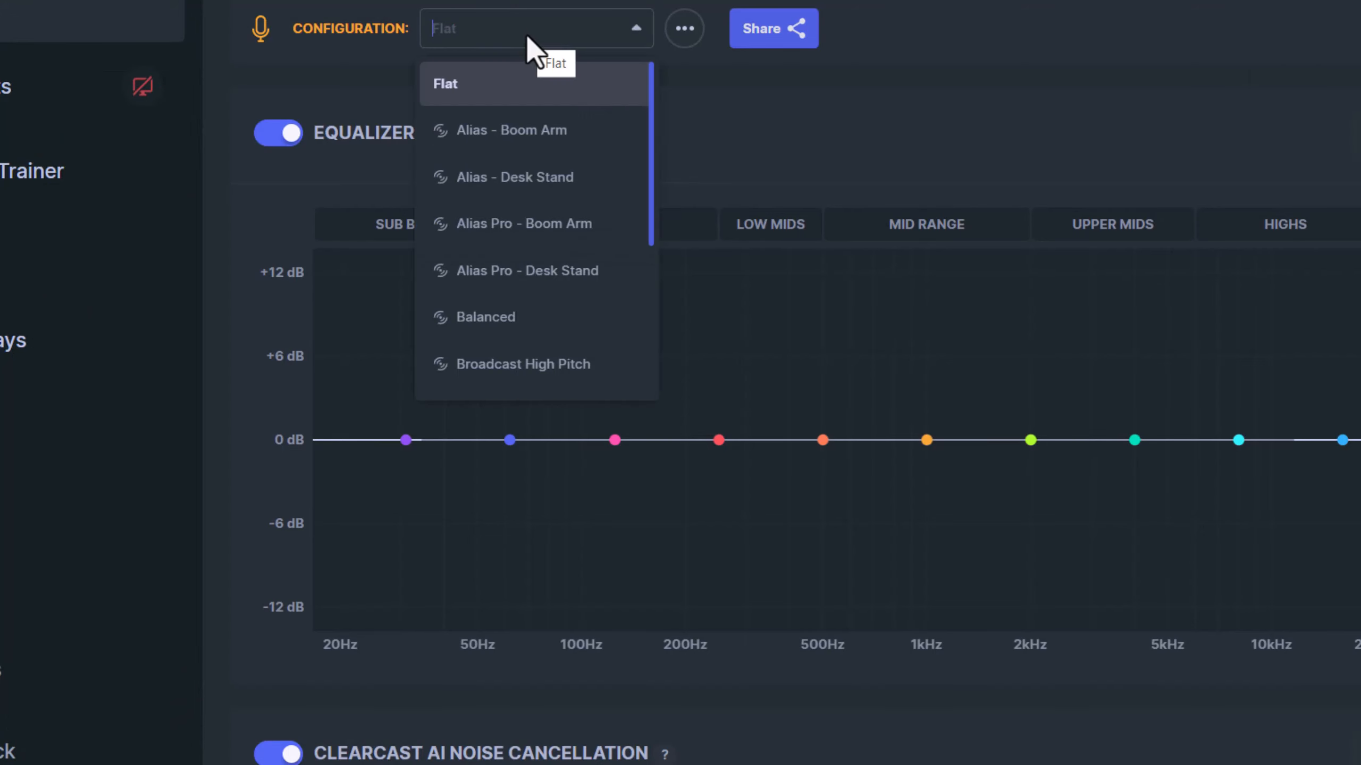
scroll(518, 292, down, 5)
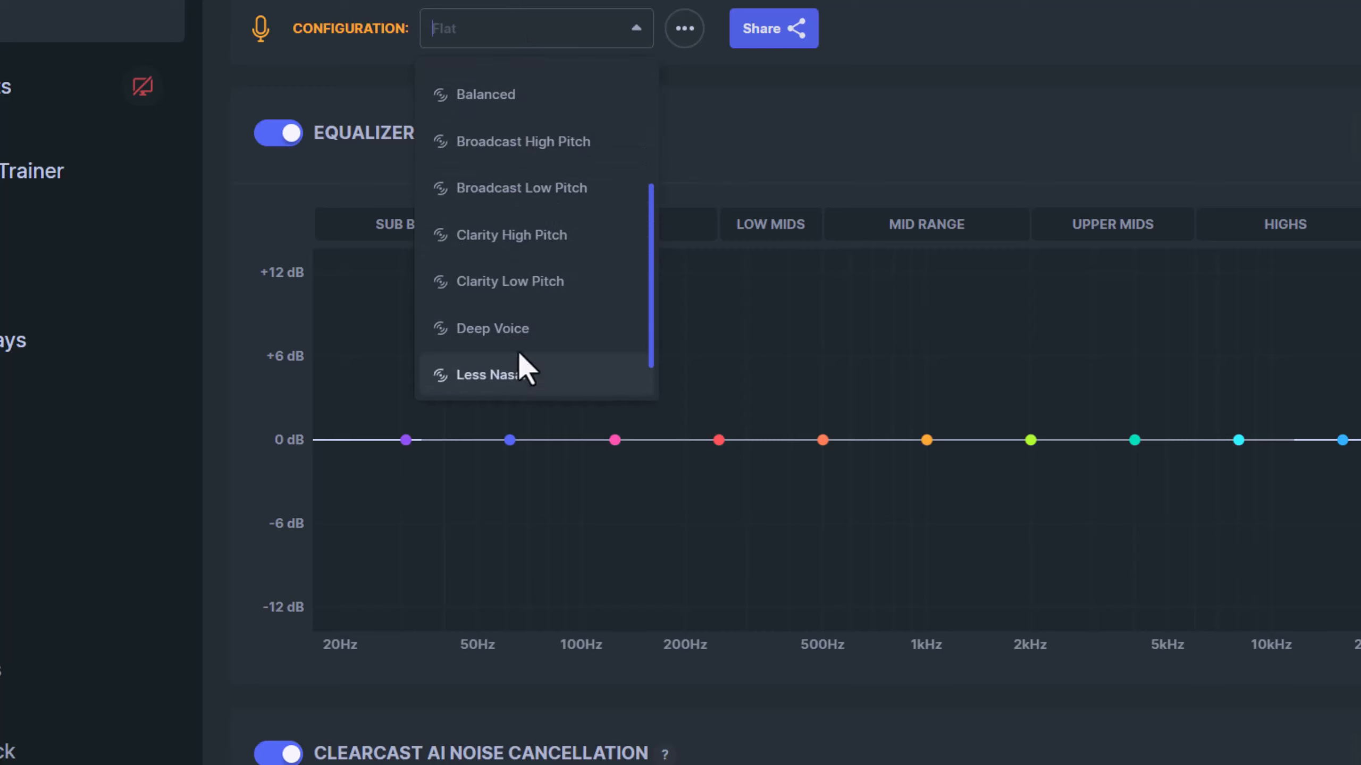
scroll(532, 139, up, 5)
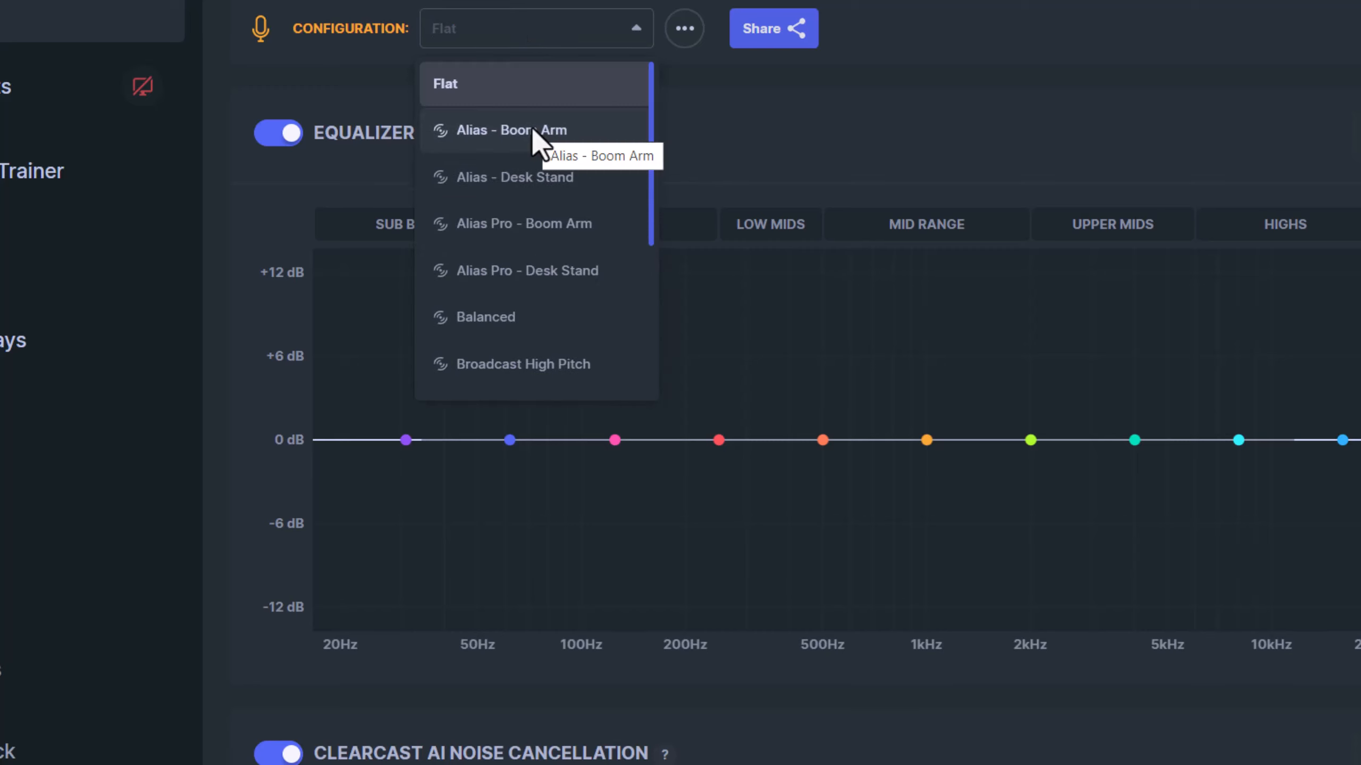
scroll(527, 172, down, 5)
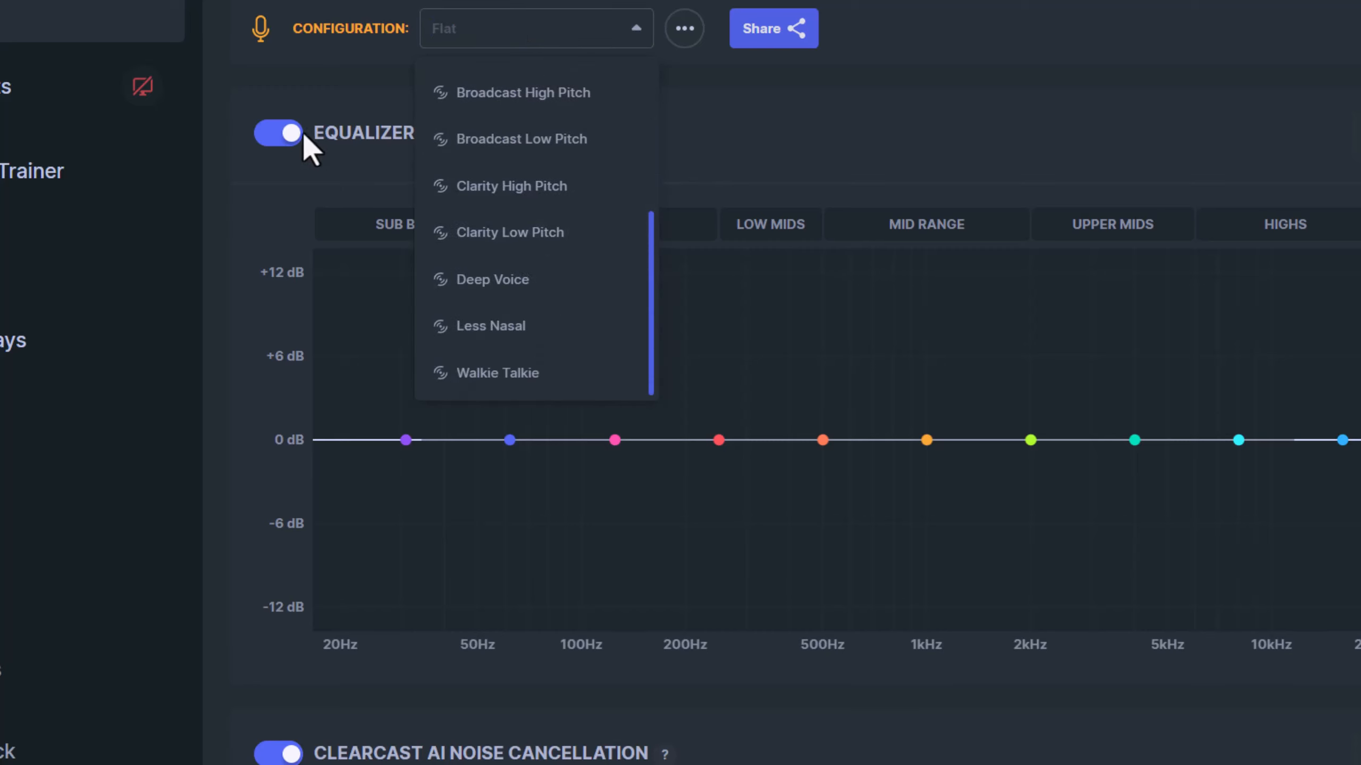
click(289, 135)
click(322, 130)
click(493, 32)
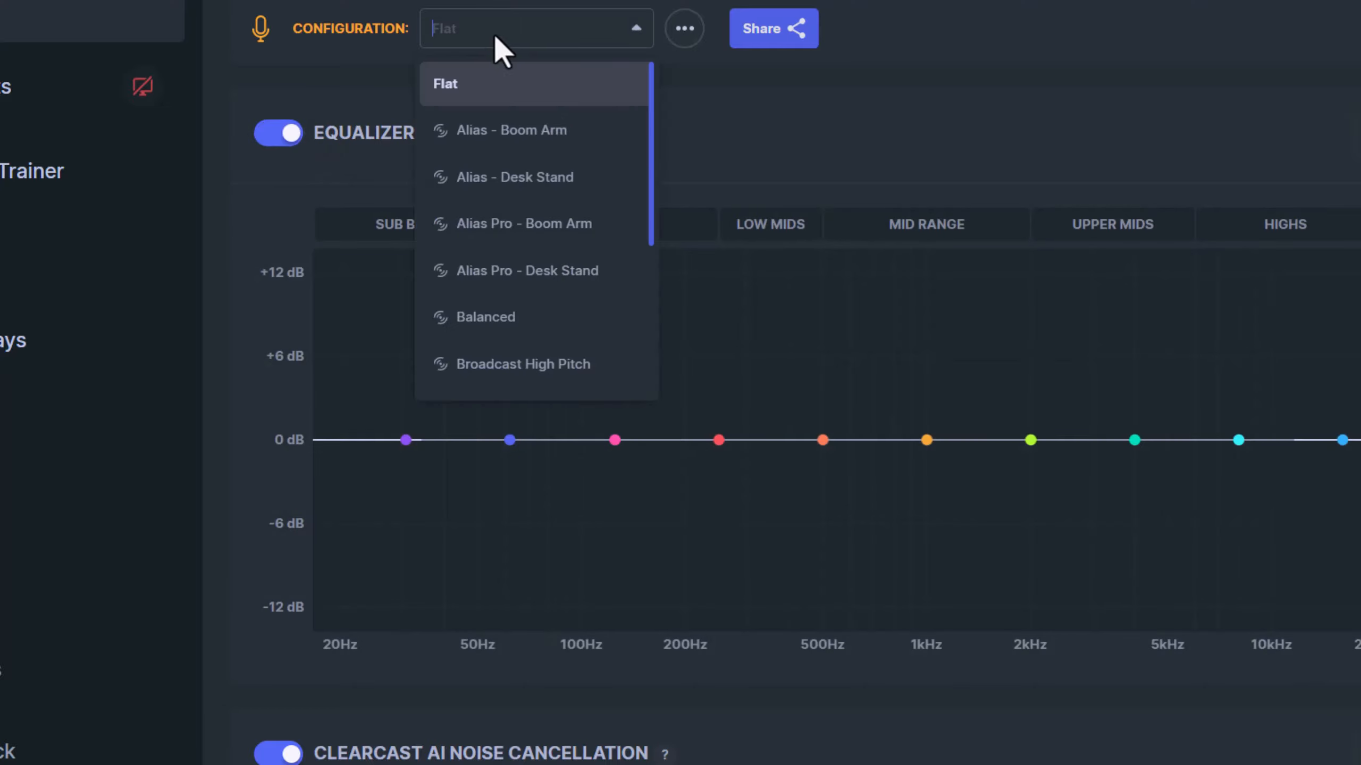
scroll(557, 179, down, 2)
scroll(557, 180, down, 3)
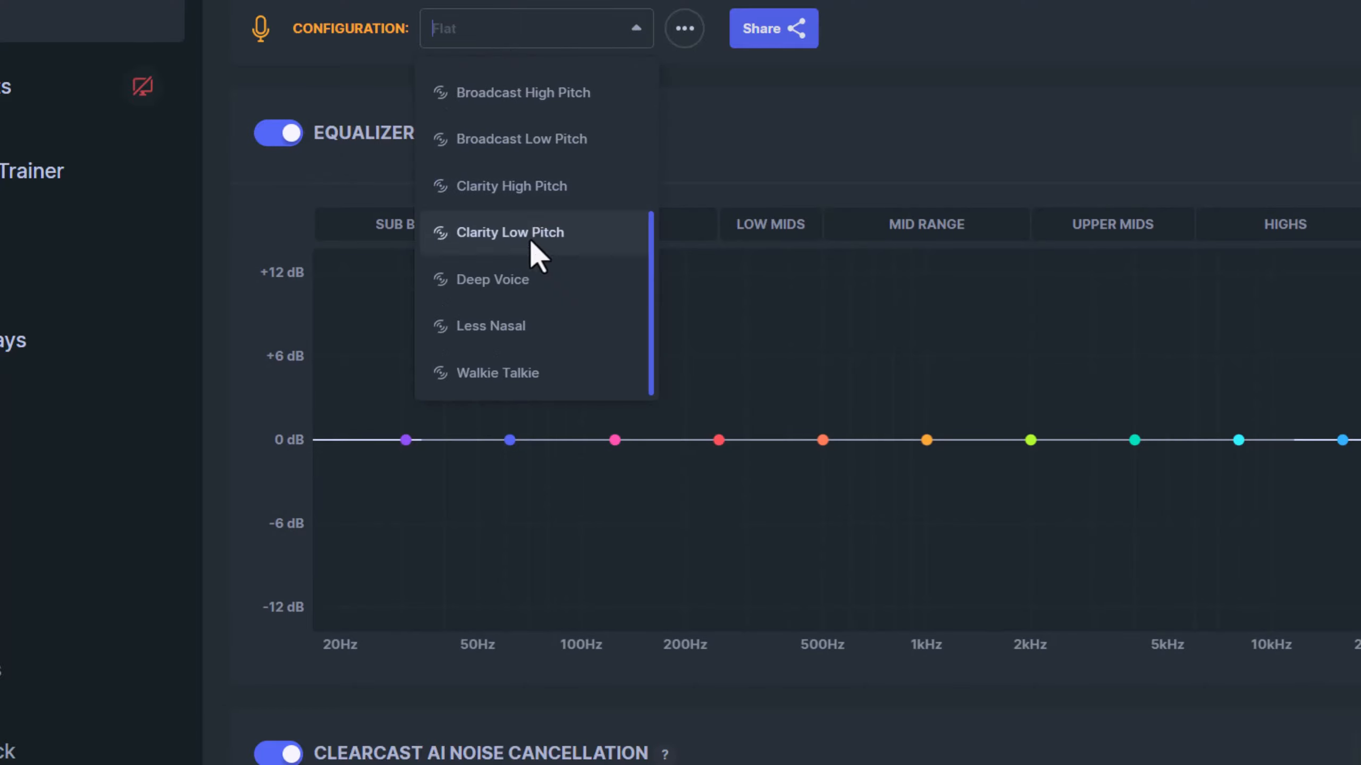
click(520, 281)
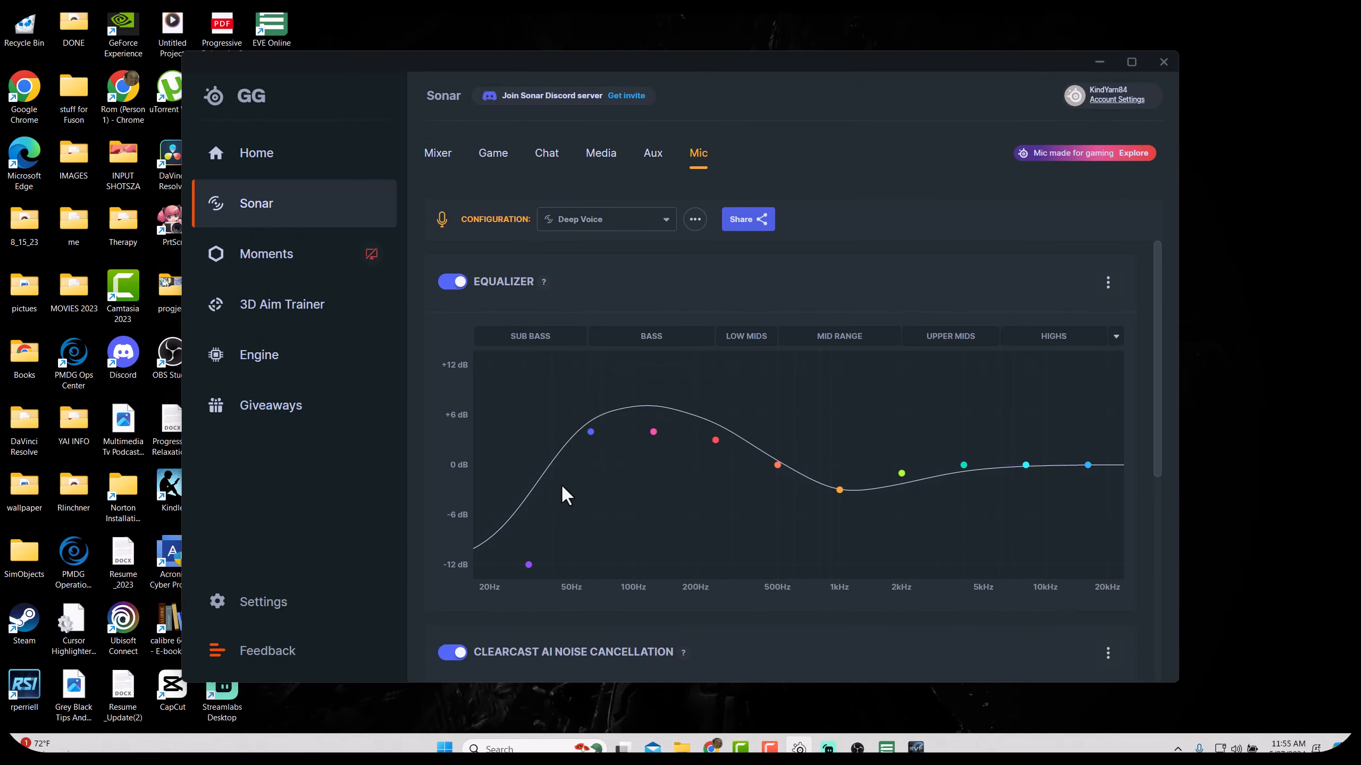
Step: Turn off ClearCast AI noise cancellation and enable noise reduction with Background at 0.54 and Impact at 0.15
scroll(561, 484, down, 5)
scroll(472, 466, down, 3)
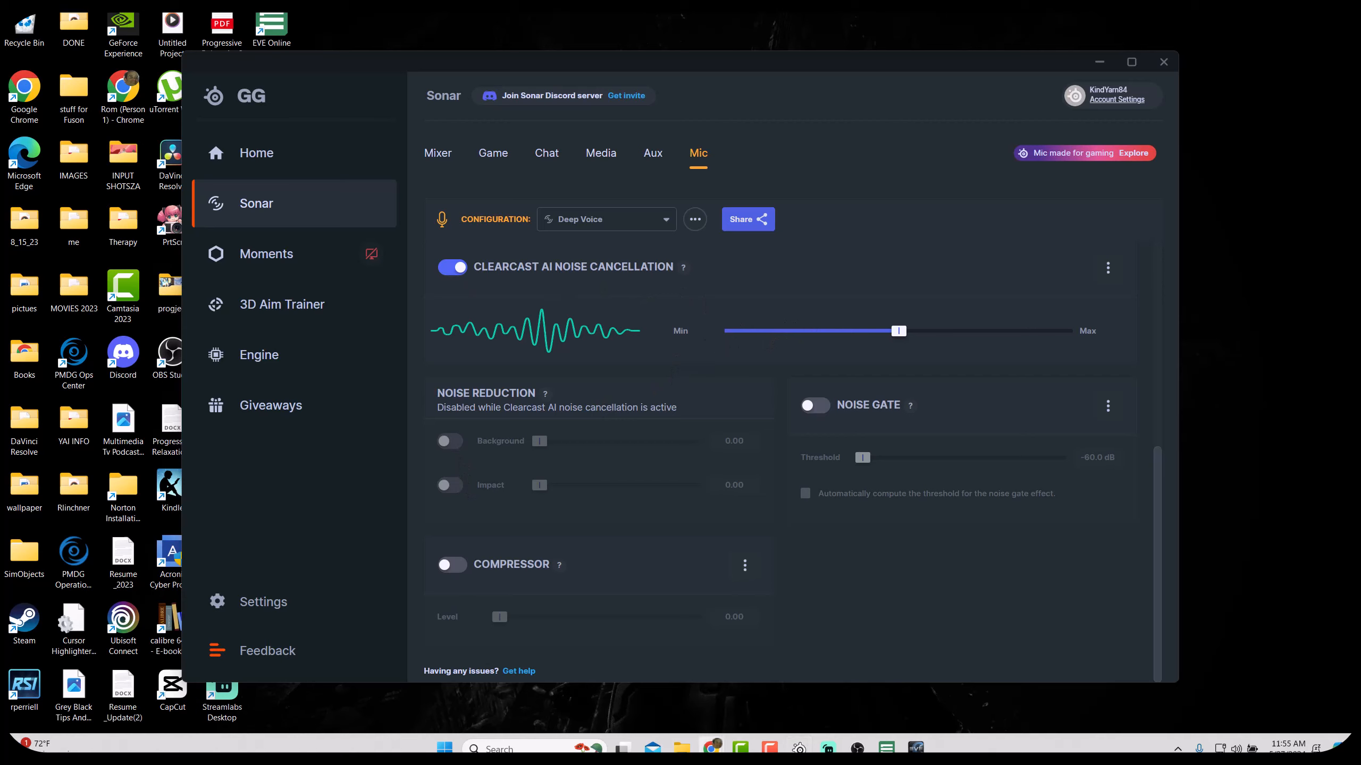
click(449, 268)
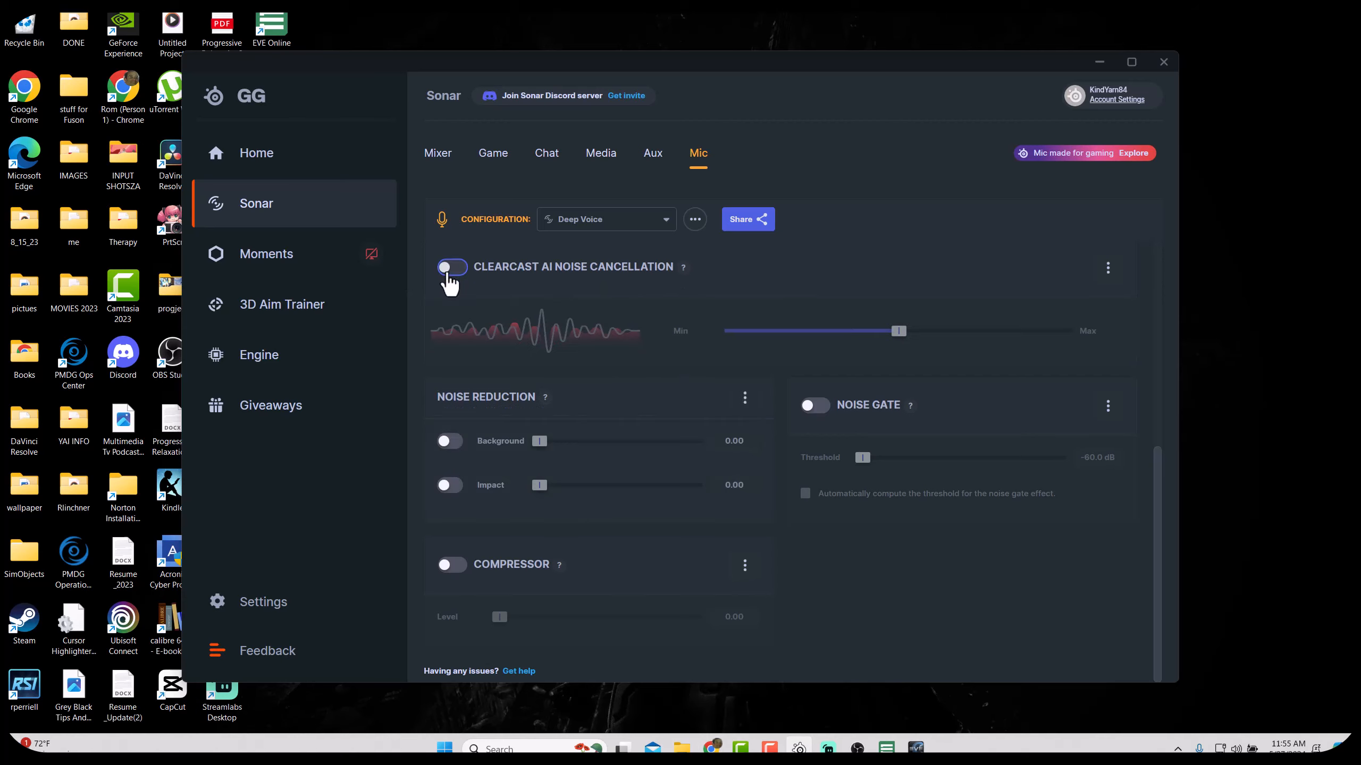
click(451, 442)
click(450, 486)
drag(560, 450, 586, 449)
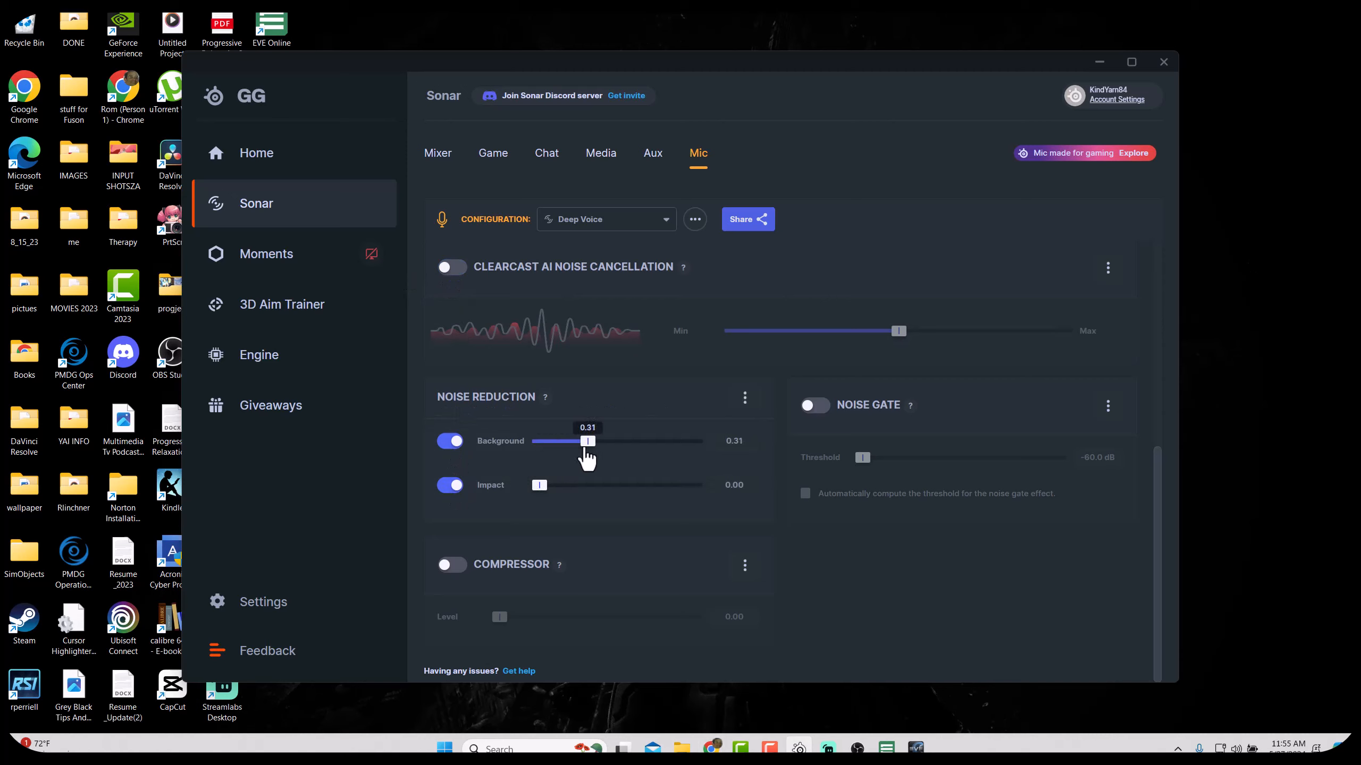
mouse_move(542, 496)
mouse_down()
mouse_move(637, 495)
mouse_move(565, 495)
mouse_up()
drag(588, 448, 616, 453)
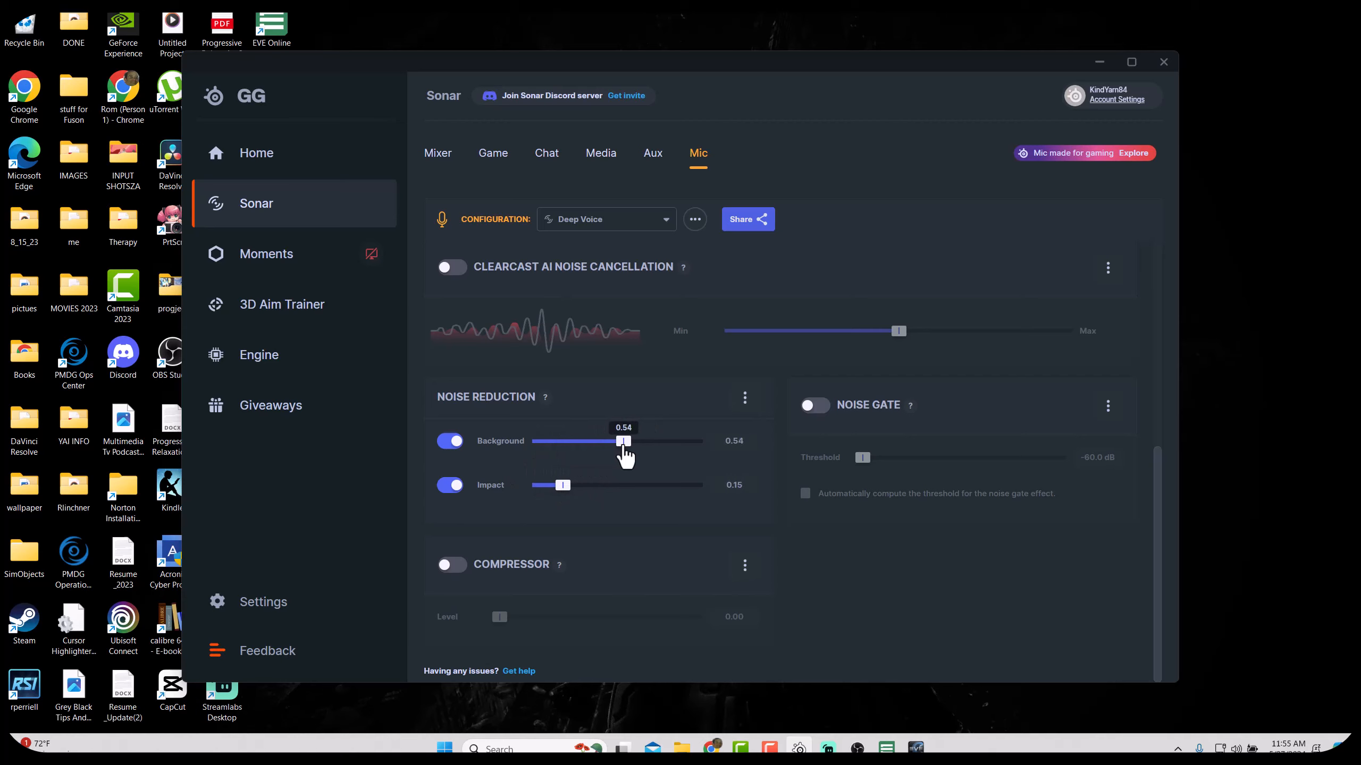
Step: Turn ClearCast AI noise cancellation back on at a slightly higher level, and enable the noise gate with a -38.8 dB threshold
click(452, 268)
mouse_move(899, 347)
mouse_down()
mouse_move(953, 344)
mouse_move(783, 345)
mouse_move(907, 345)
mouse_up()
click(815, 406)
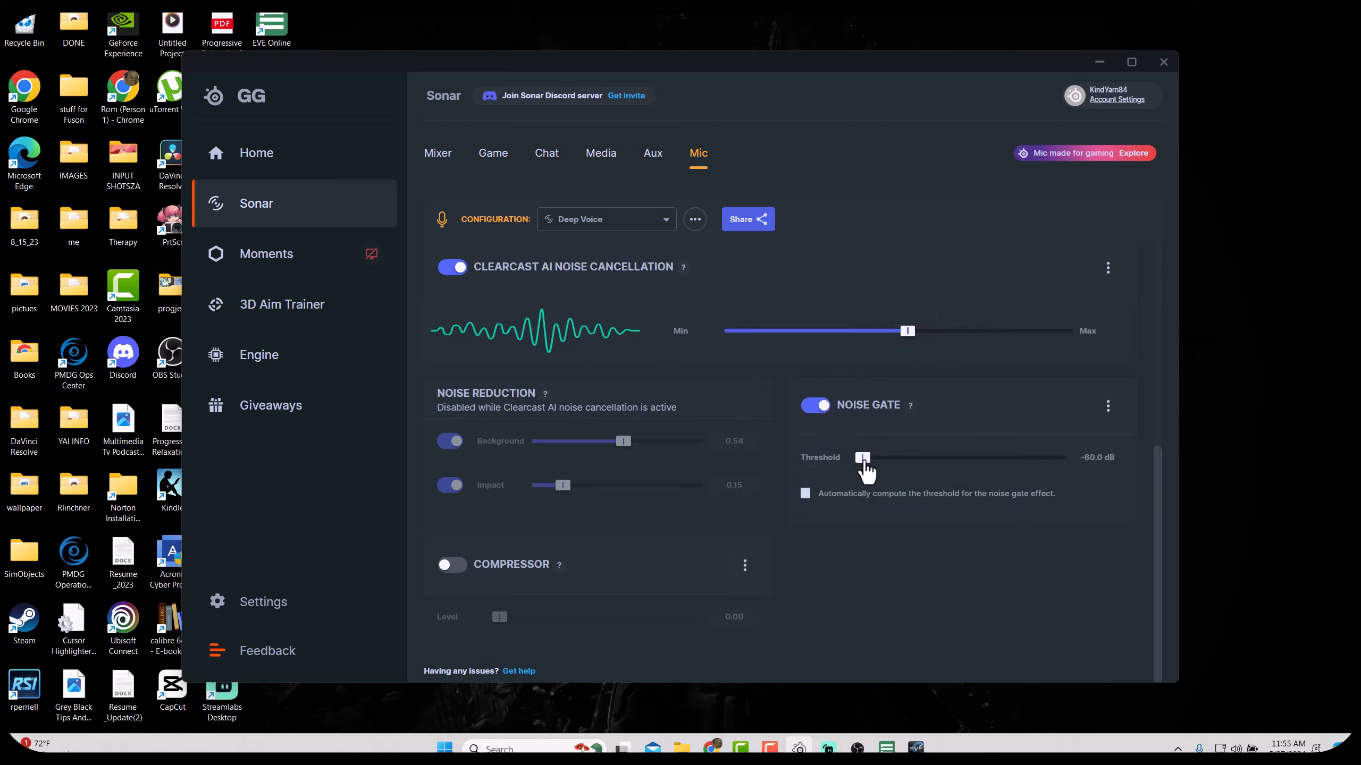
drag(863, 458, 936, 464)
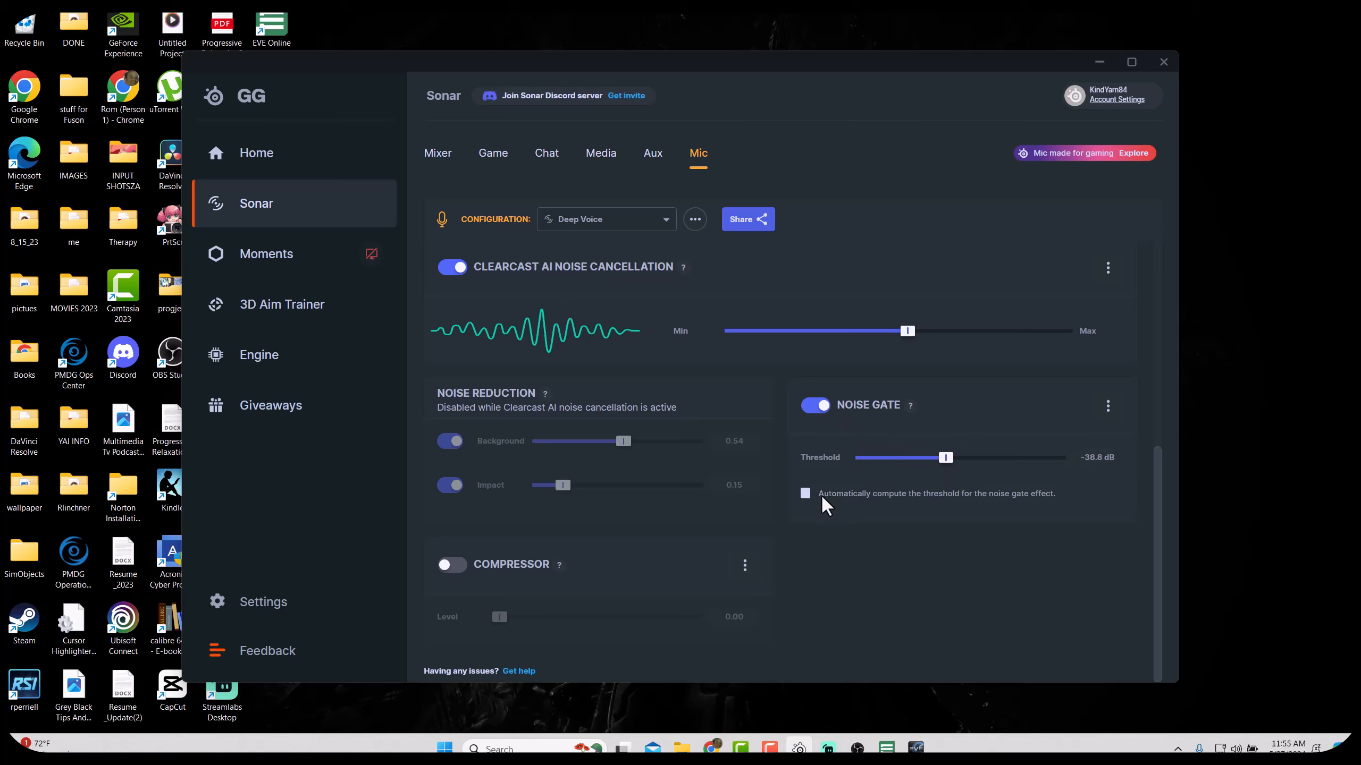